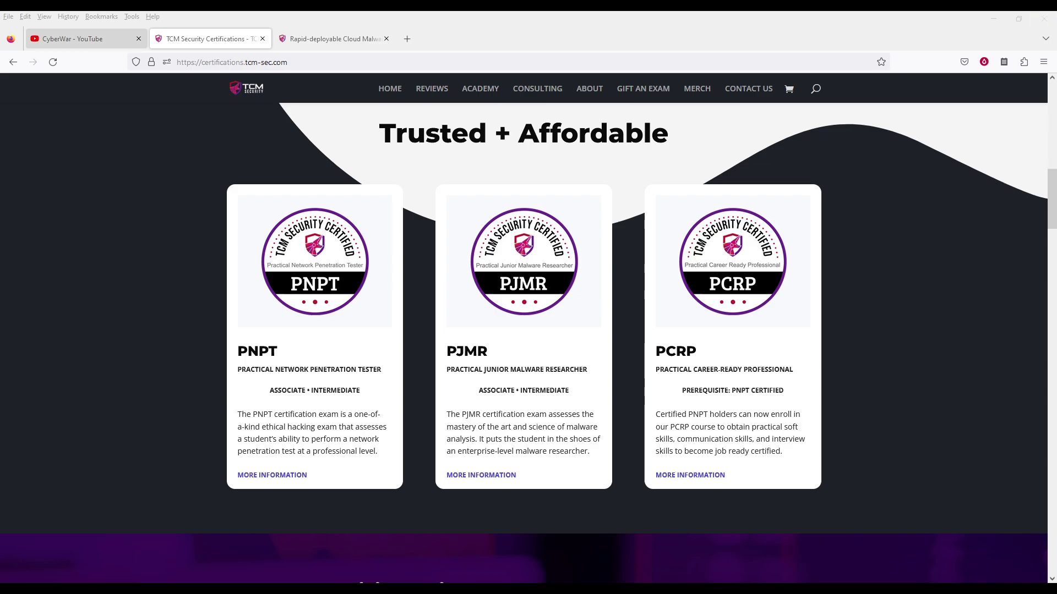
# Step: Glance at the CyberWar YouTube tab, then open More Information for the PJMR certification
pyautogui.click(79, 39)
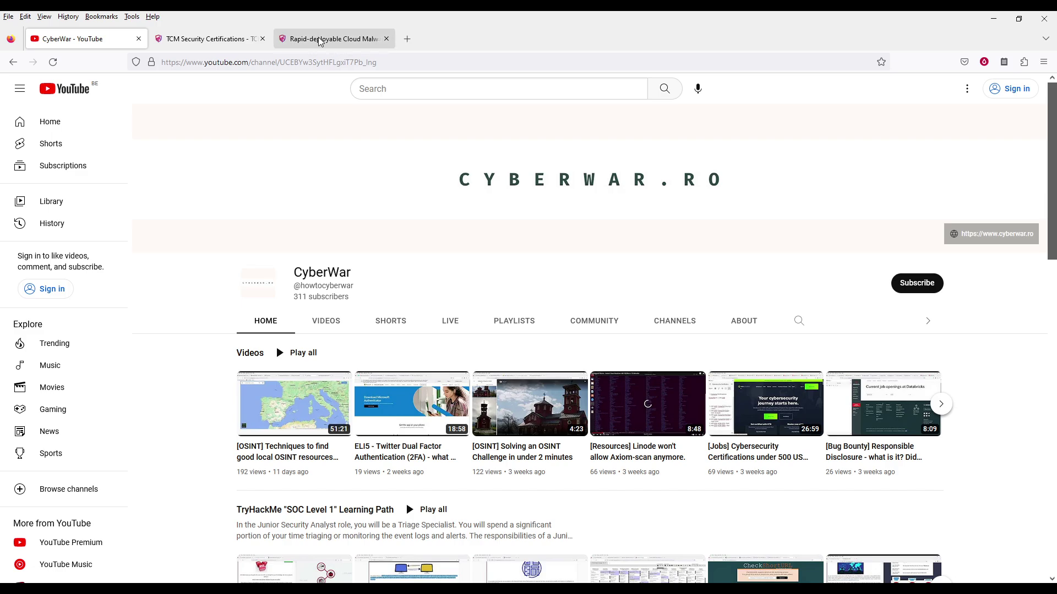
pyautogui.click(230, 47)
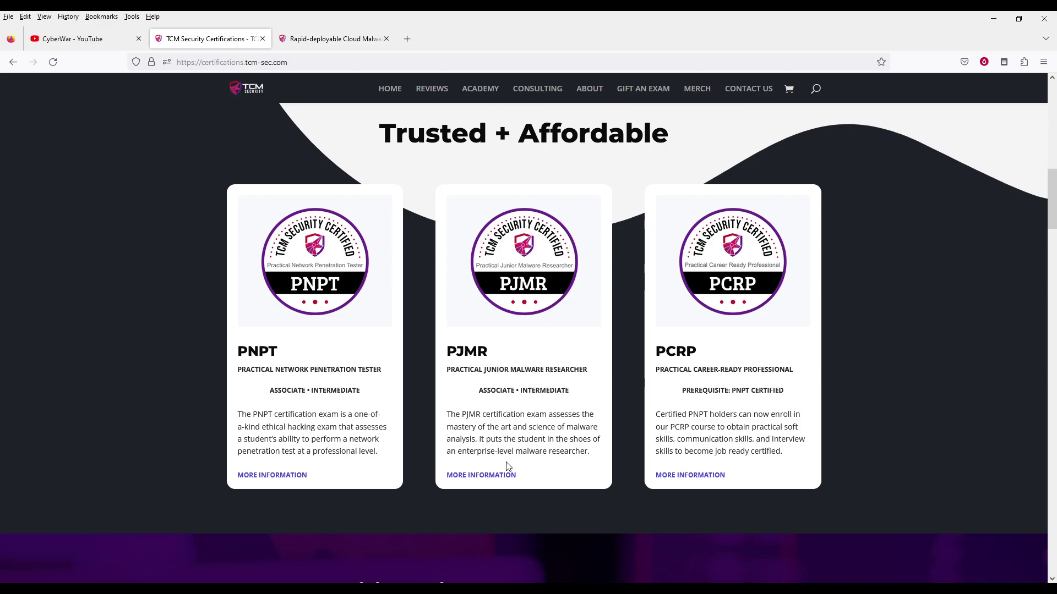
pyautogui.click(496, 478)
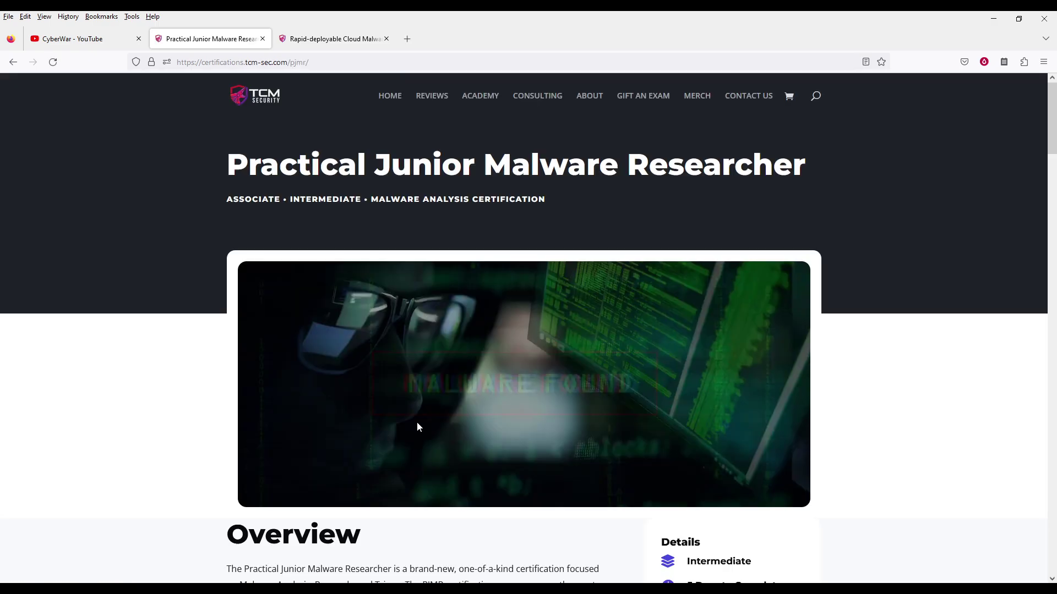
pyautogui.scroll(-2, 409, 425)
pyautogui.scroll(-2, 408, 428)
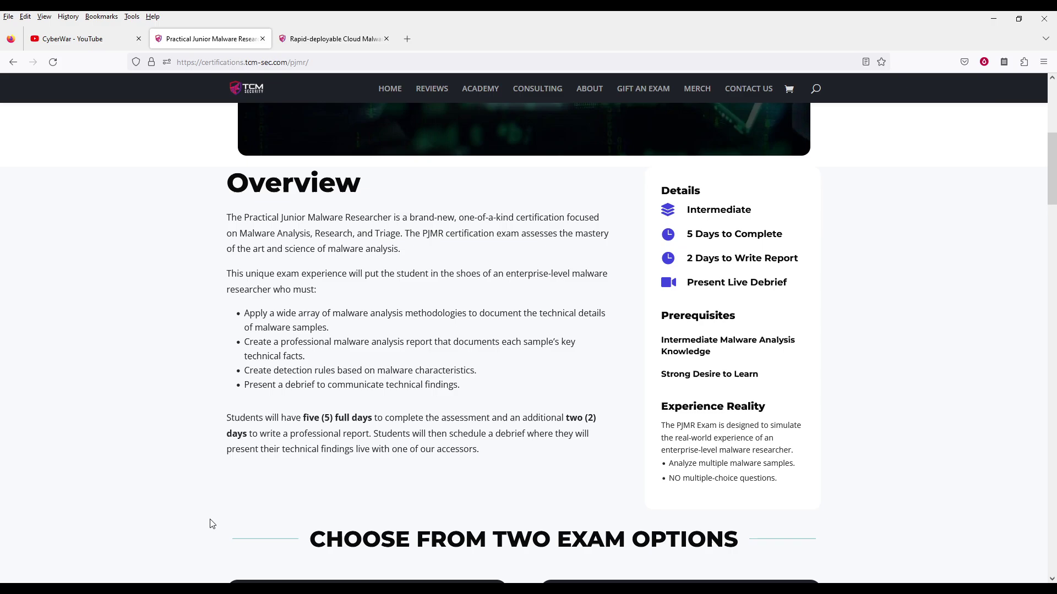
pyautogui.scroll(-3, 513, 442)
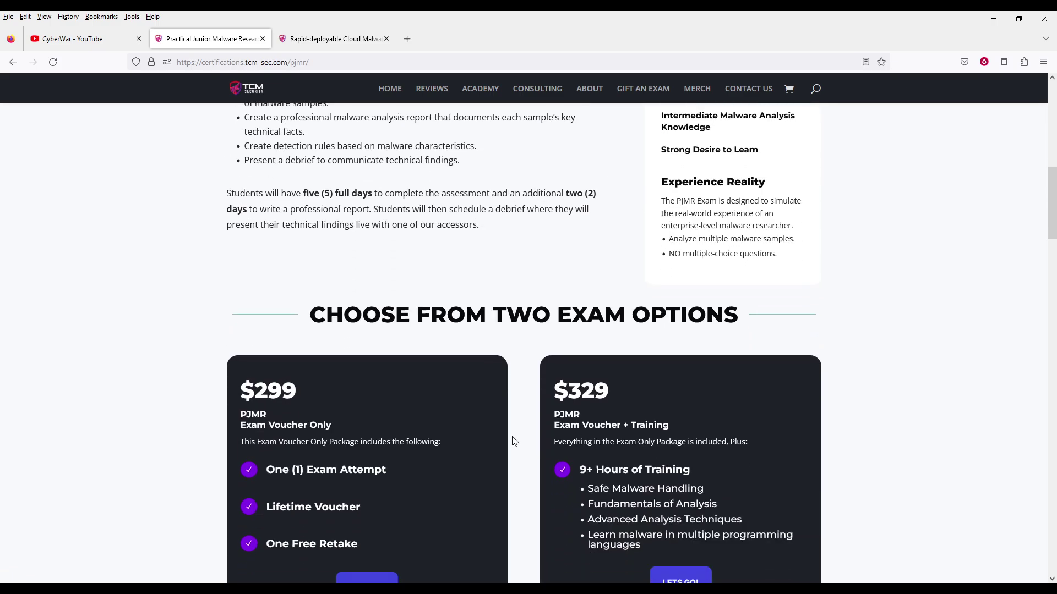
pyautogui.scroll(-2, 381, 431)
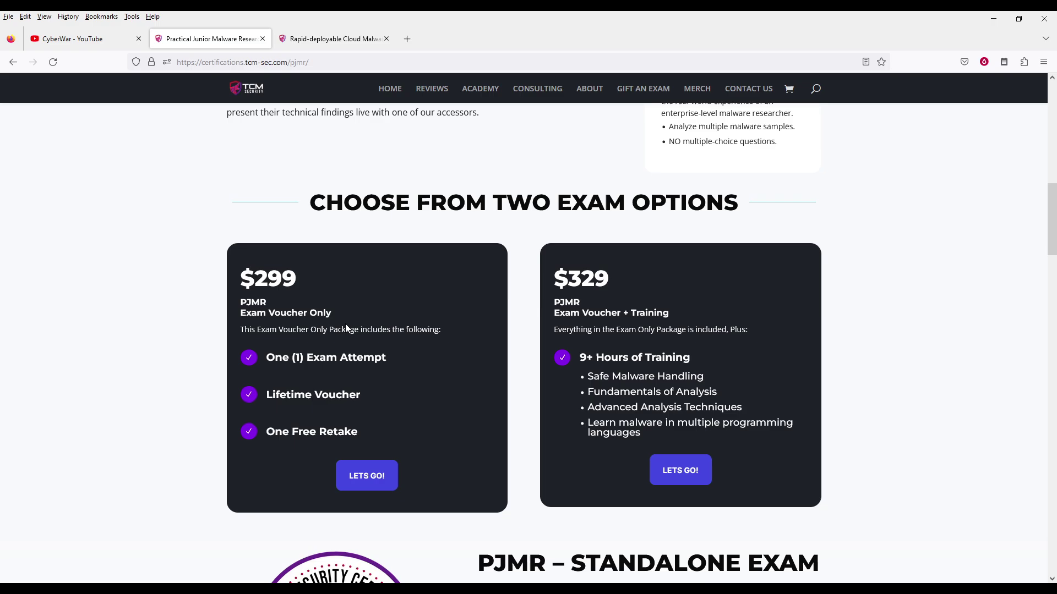
pyautogui.scroll(-1, 419, 337)
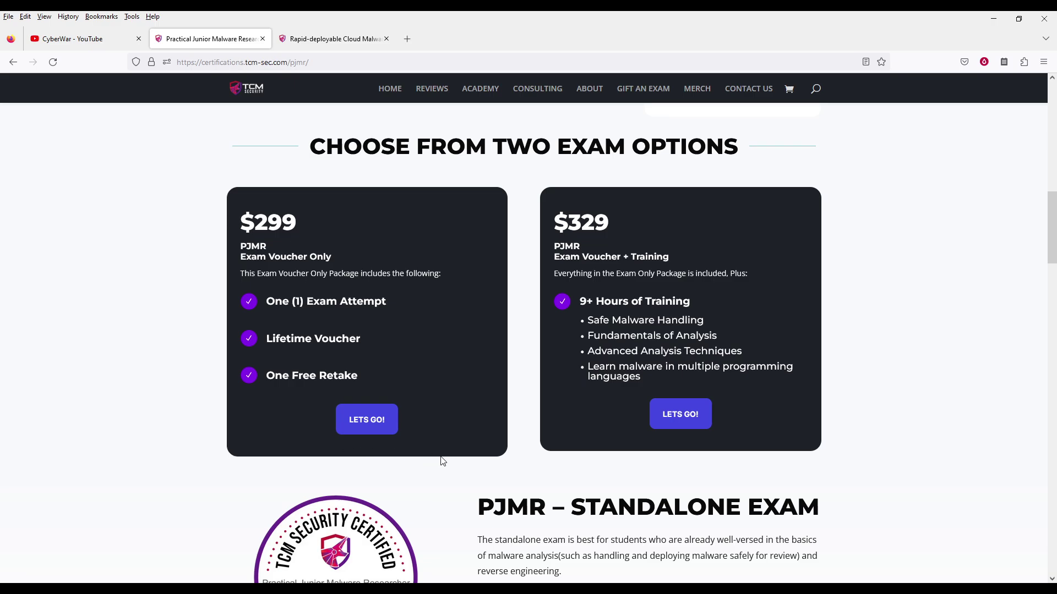
pyautogui.scroll(-8, 442, 462)
pyautogui.scroll(-4, 454, 457)
pyautogui.scroll(-4, 453, 456)
pyautogui.scroll(-7, 453, 460)
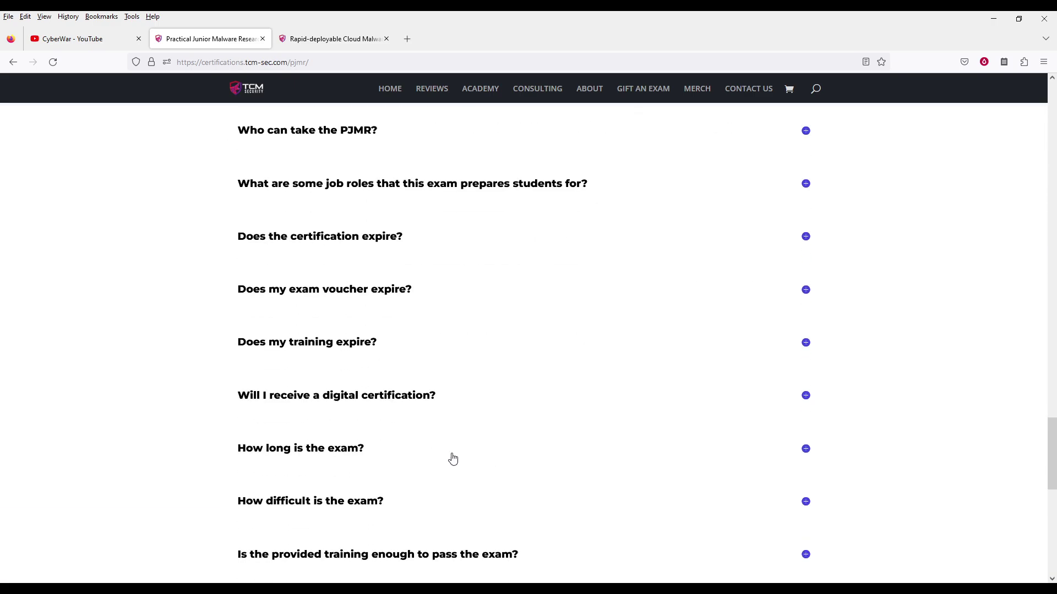
pyautogui.scroll(7, 453, 459)
pyautogui.scroll(10, 470, 453)
pyautogui.scroll(10, 470, 449)
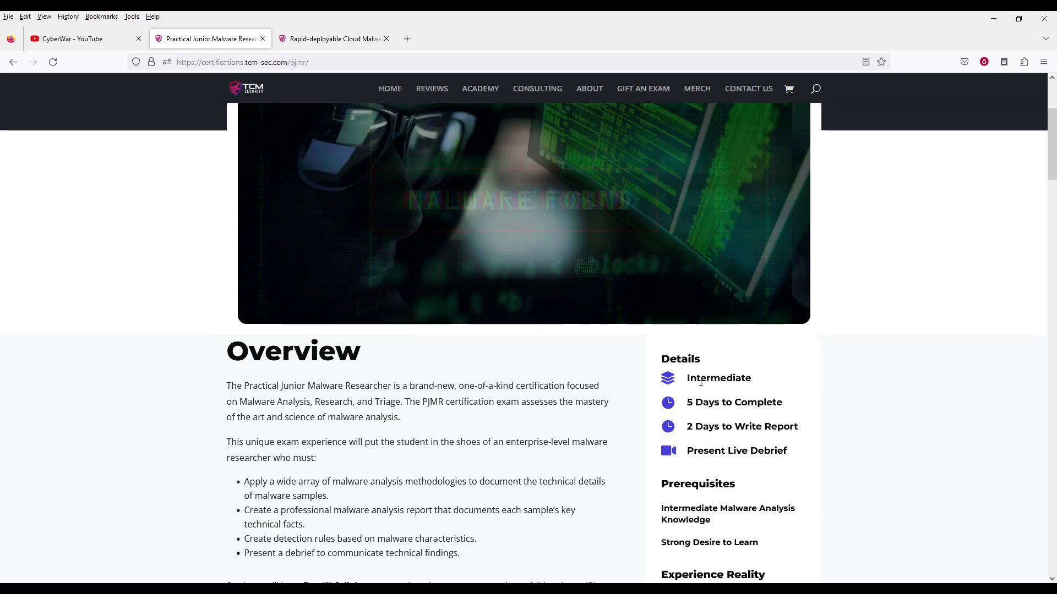
# Step: Highlight the Intermediate difficulty and Present Live Debrief details on the PJMR page
pyautogui.moveTo(688, 377); pyautogui.dragTo(776, 378)
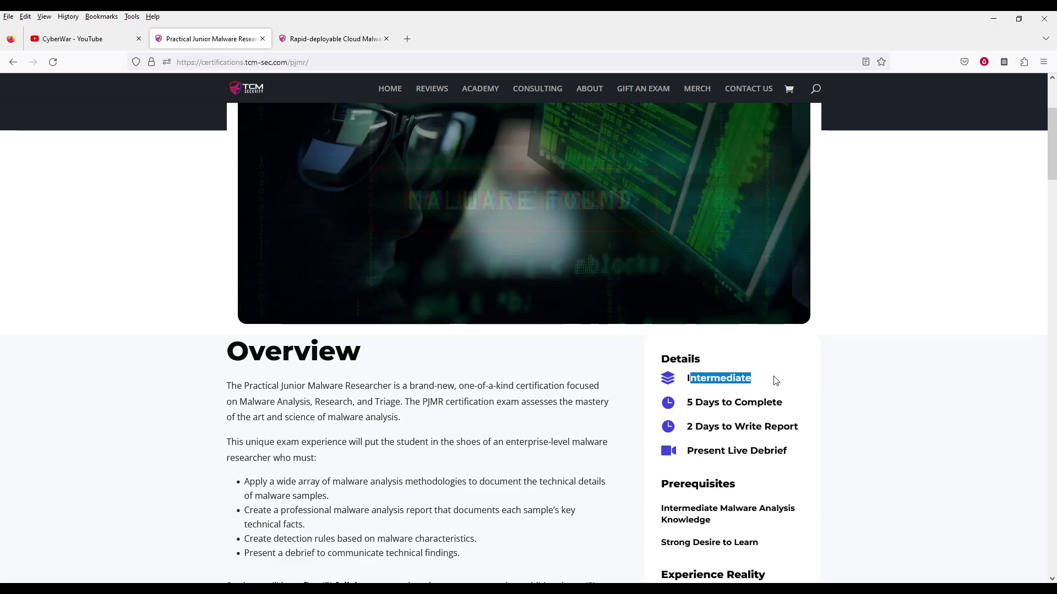
pyautogui.click(798, 388)
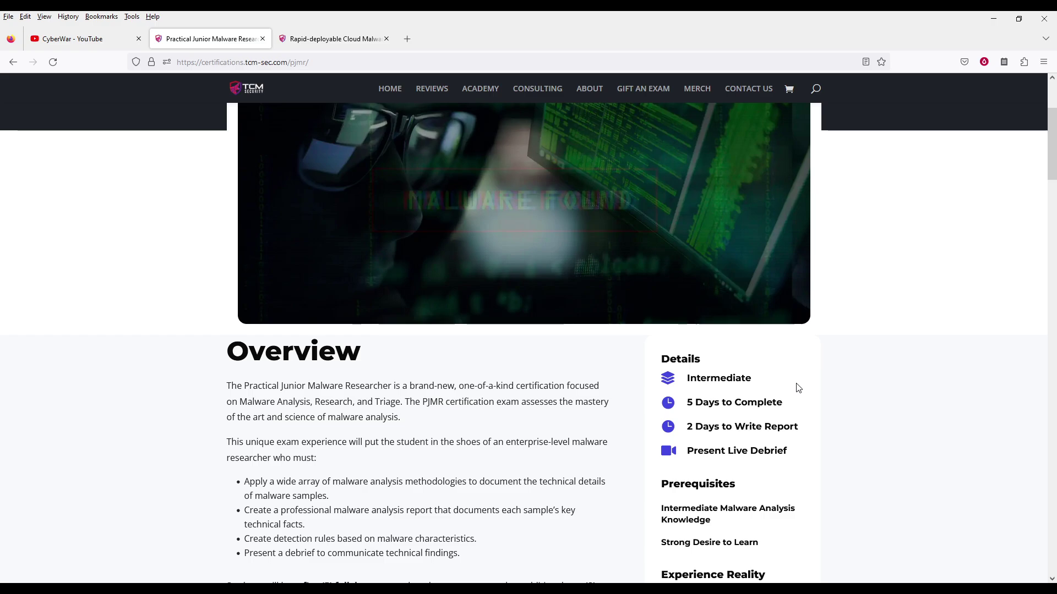
pyautogui.tripleClick(702, 461)
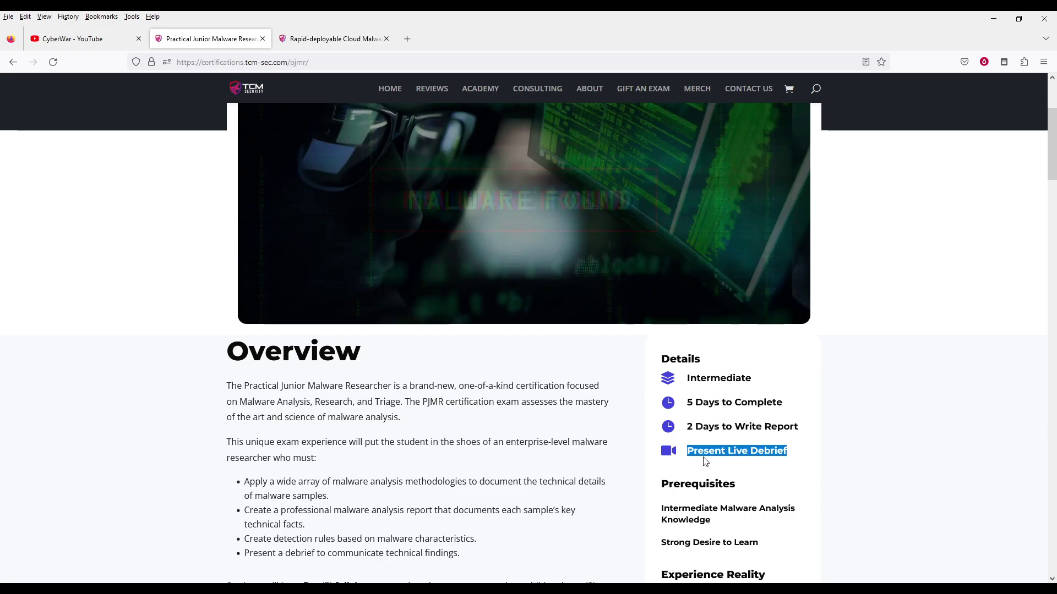
pyautogui.click(702, 461)
pyautogui.scroll(-5, 581, 536)
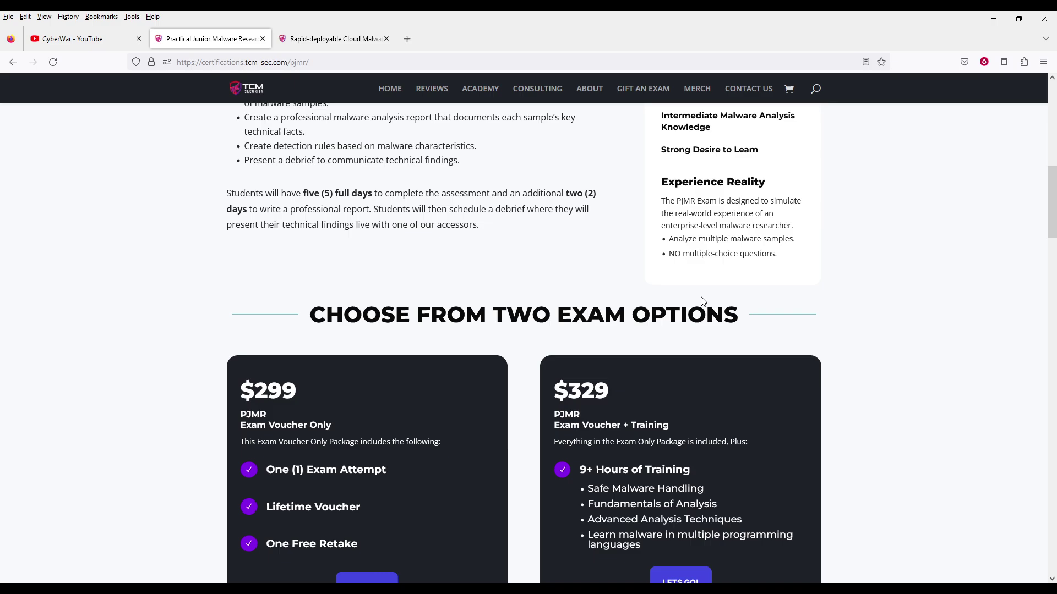
pyautogui.scroll(-5, 728, 379)
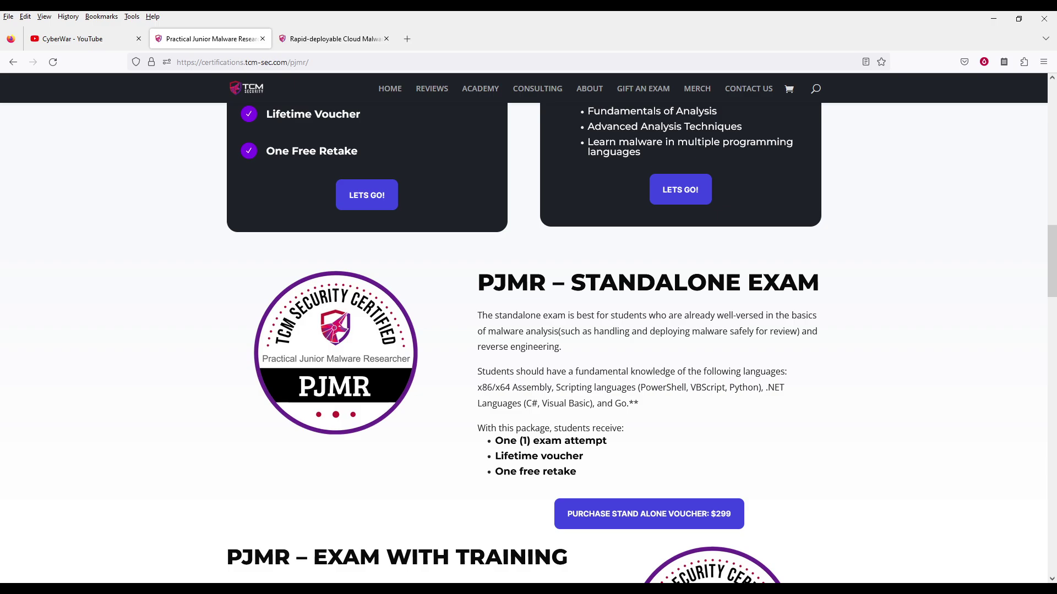
pyautogui.scroll(3, 677, 366)
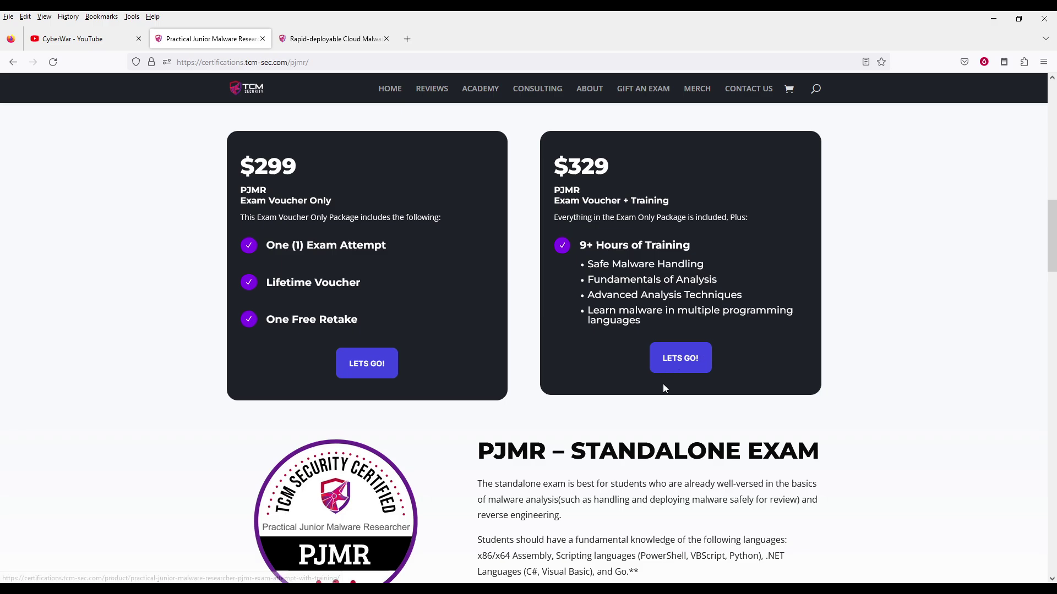
pyautogui.scroll(5, 663, 384)
pyautogui.scroll(4, 664, 391)
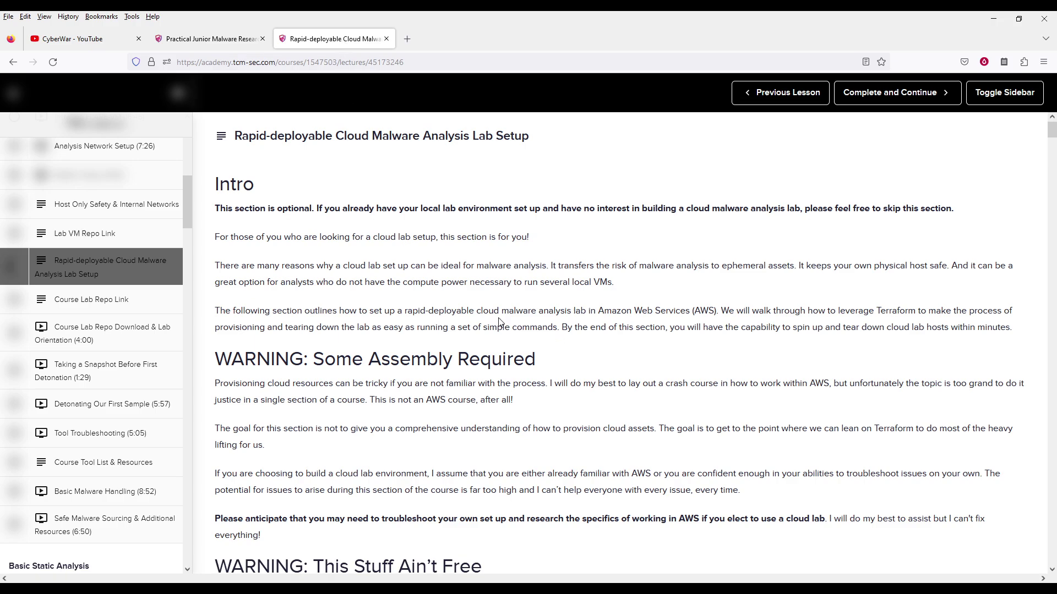
pyautogui.scroll(-1, 499, 322)
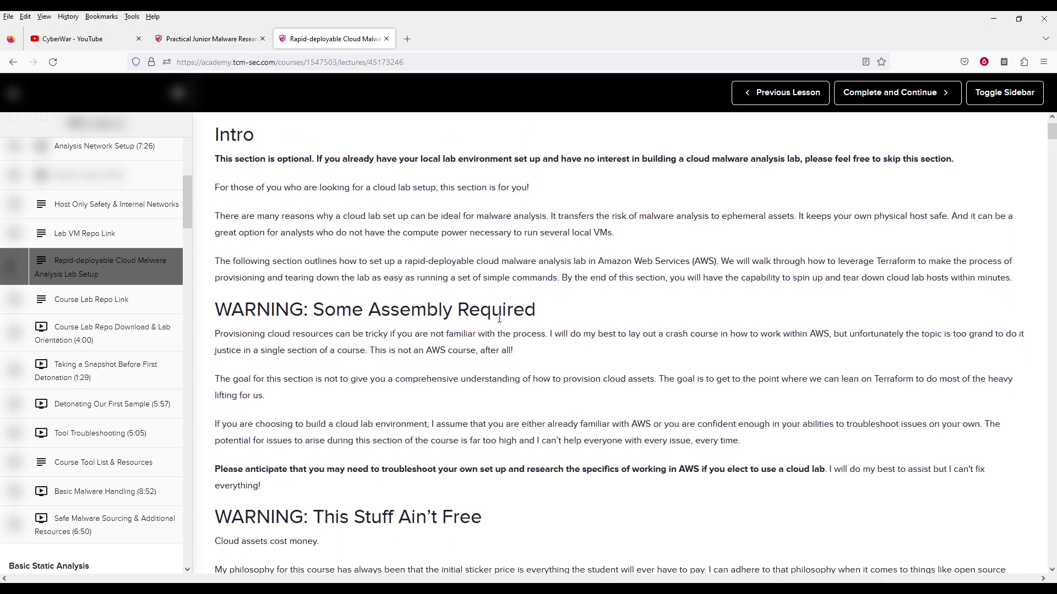
pyautogui.scroll(1, 498, 318)
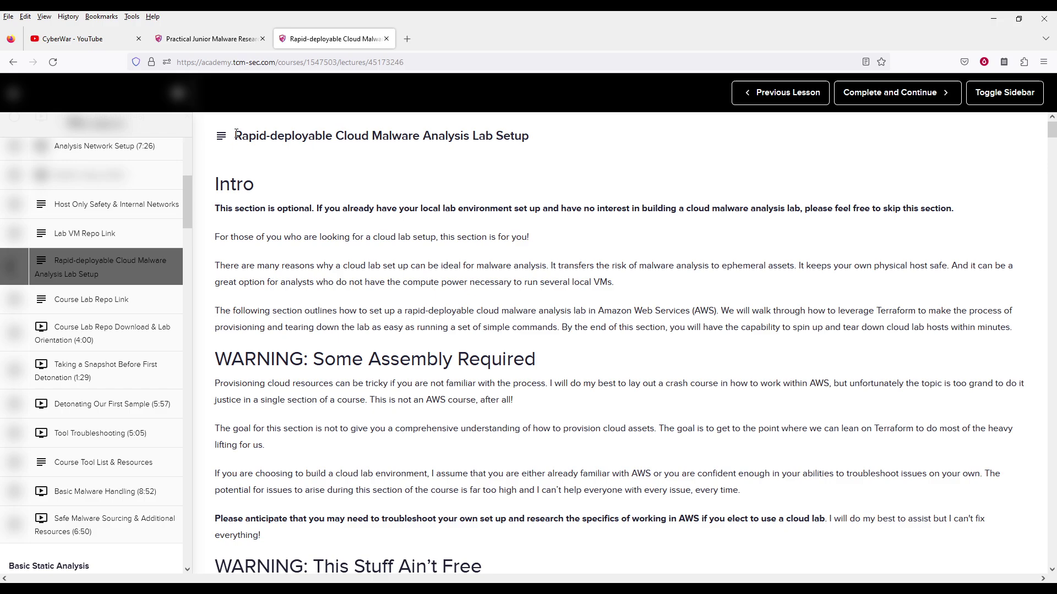
pyautogui.moveTo(236, 138); pyautogui.dragTo(562, 124)
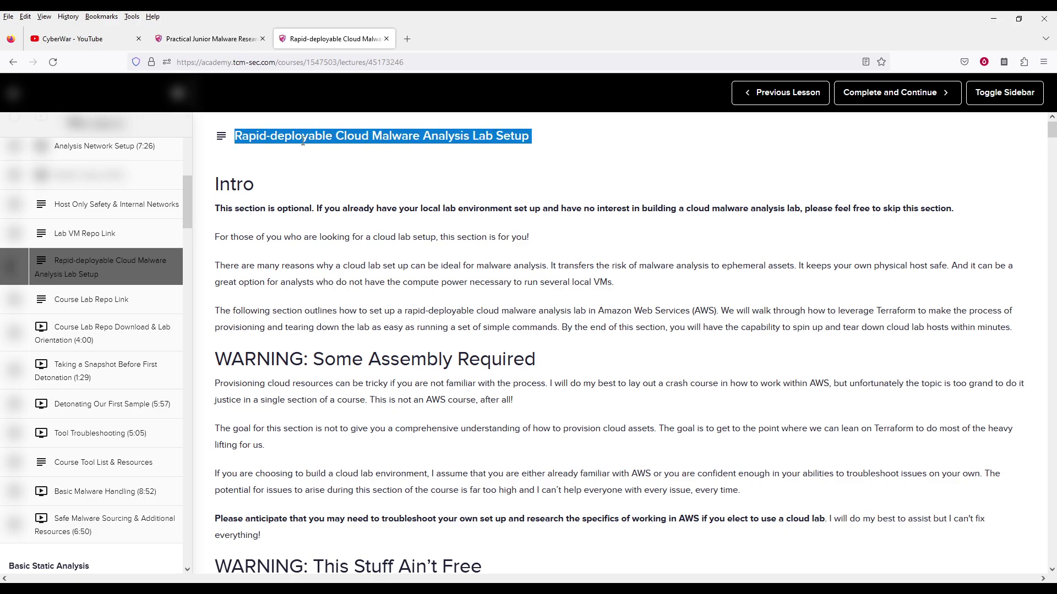
pyautogui.click(250, 138)
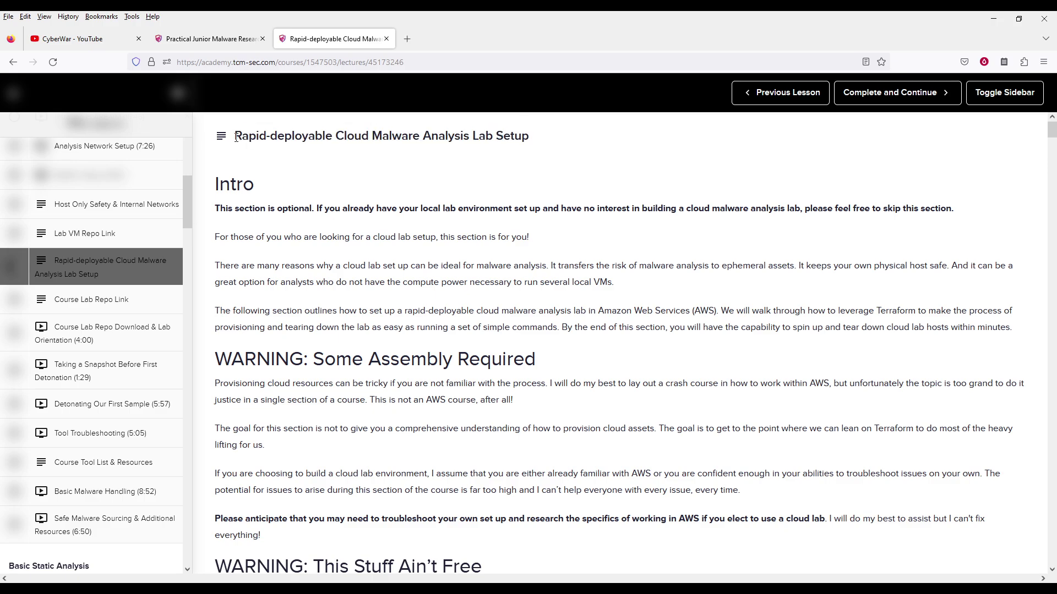
pyautogui.scroll(-5, 534, 465)
pyautogui.scroll(-5, 534, 464)
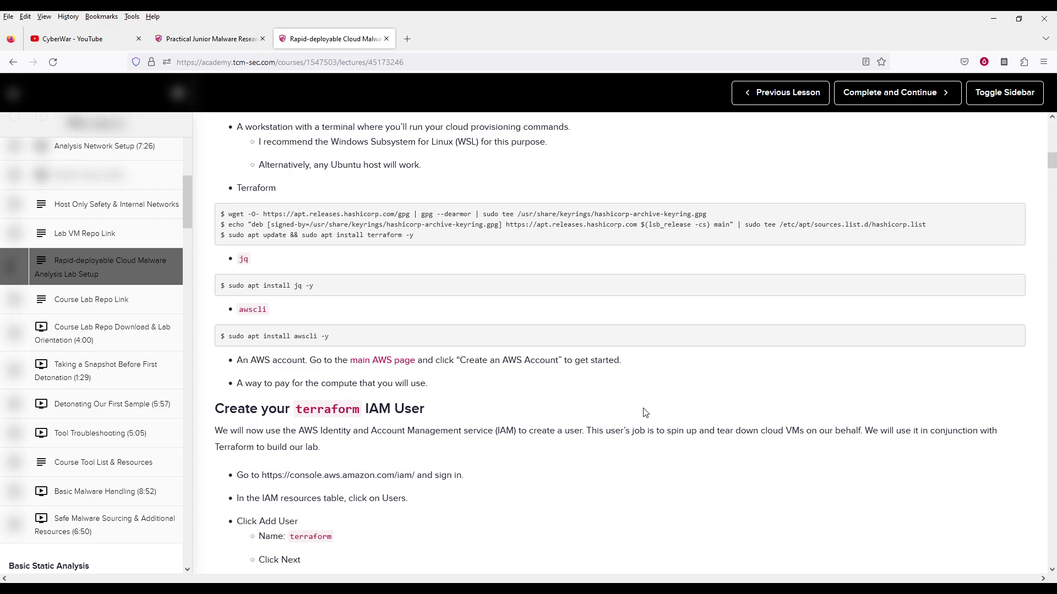
# Step: Go back to the Practical Junior Malware Researcher tab for its standalone exam section
pyautogui.click(188, 38)
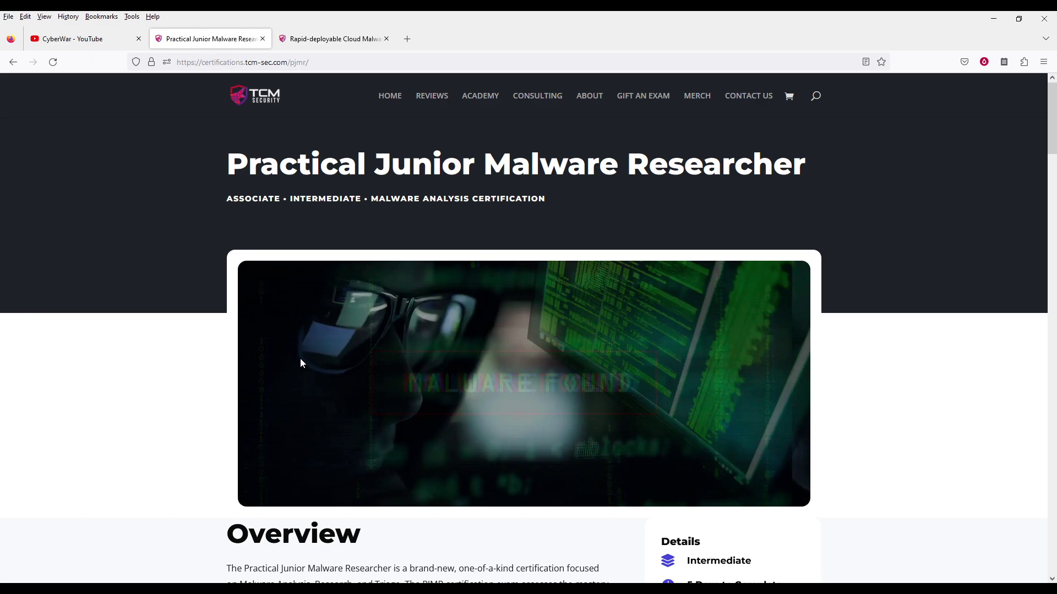
pyautogui.scroll(-1, 301, 360)
pyautogui.scroll(-4, 300, 360)
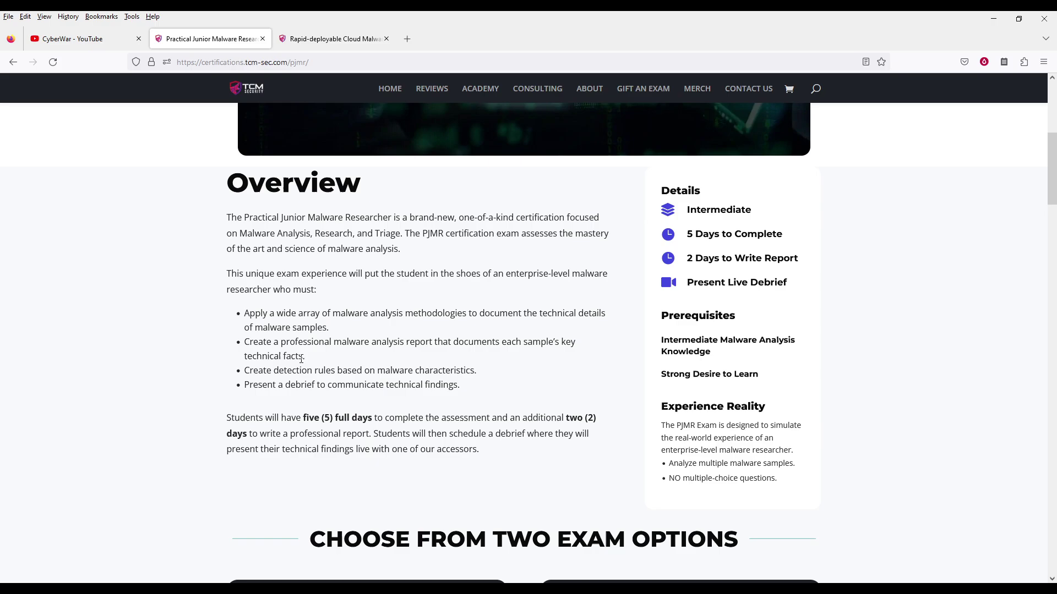
pyautogui.scroll(-2, 301, 358)
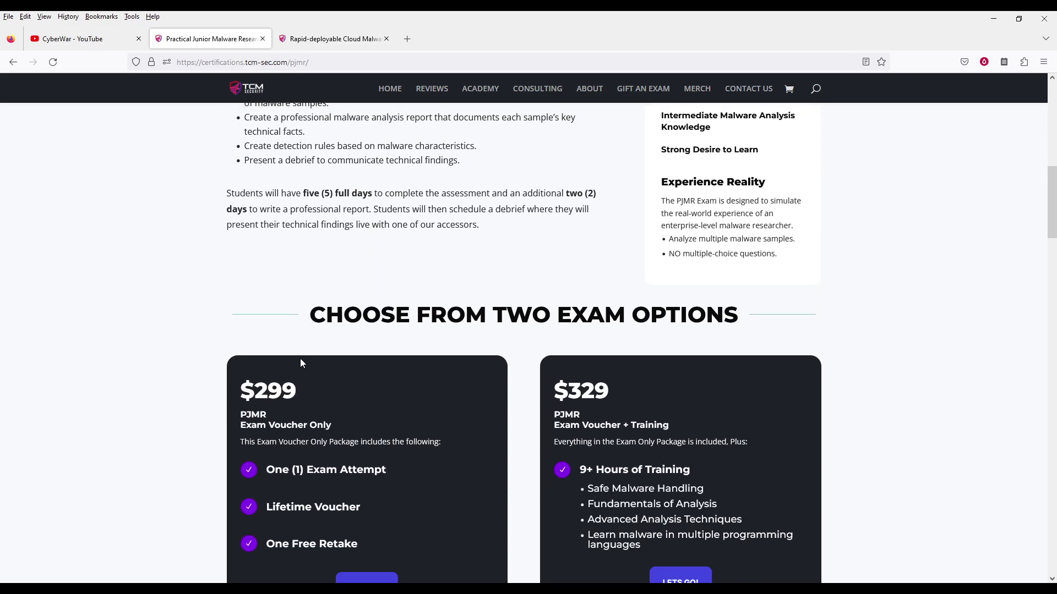
pyautogui.scroll(6, 301, 360)
pyautogui.scroll(1, 301, 362)
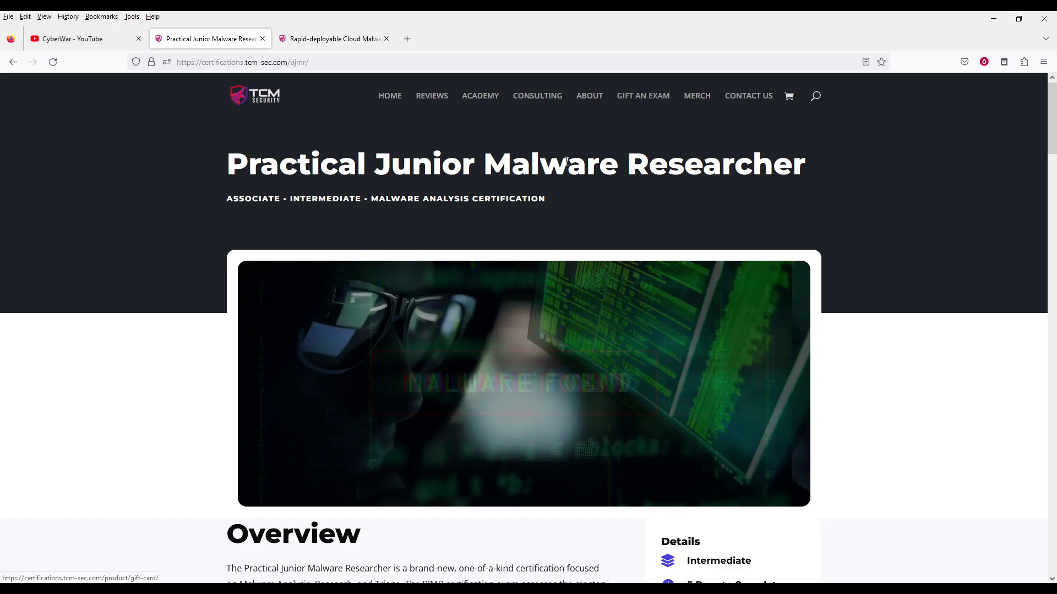
pyautogui.scroll(-5, 639, 355)
pyautogui.scroll(-2, 642, 364)
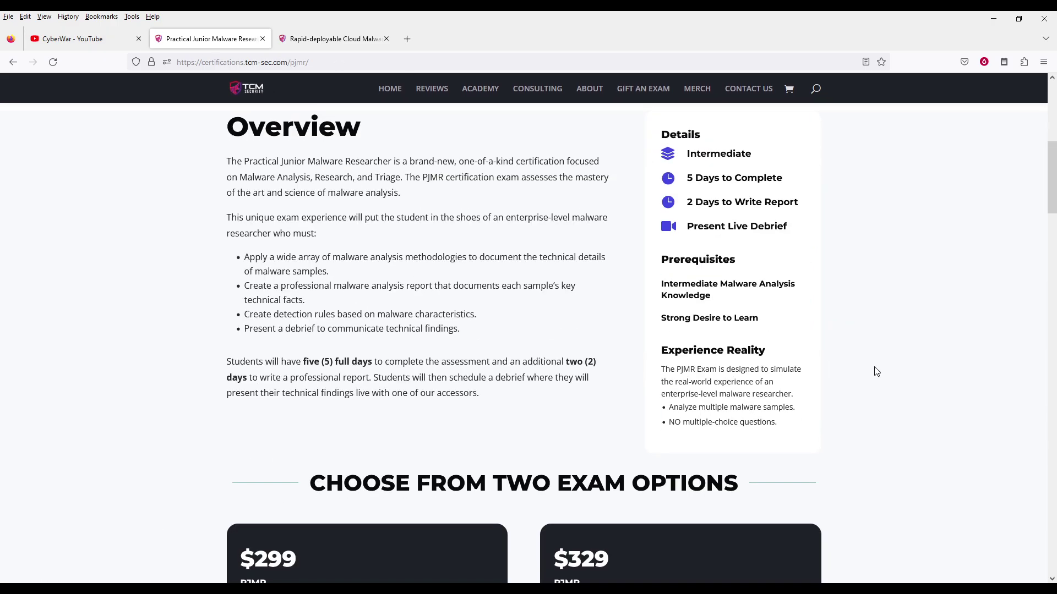
pyautogui.scroll(-8, 878, 371)
pyautogui.scroll(-3, 914, 364)
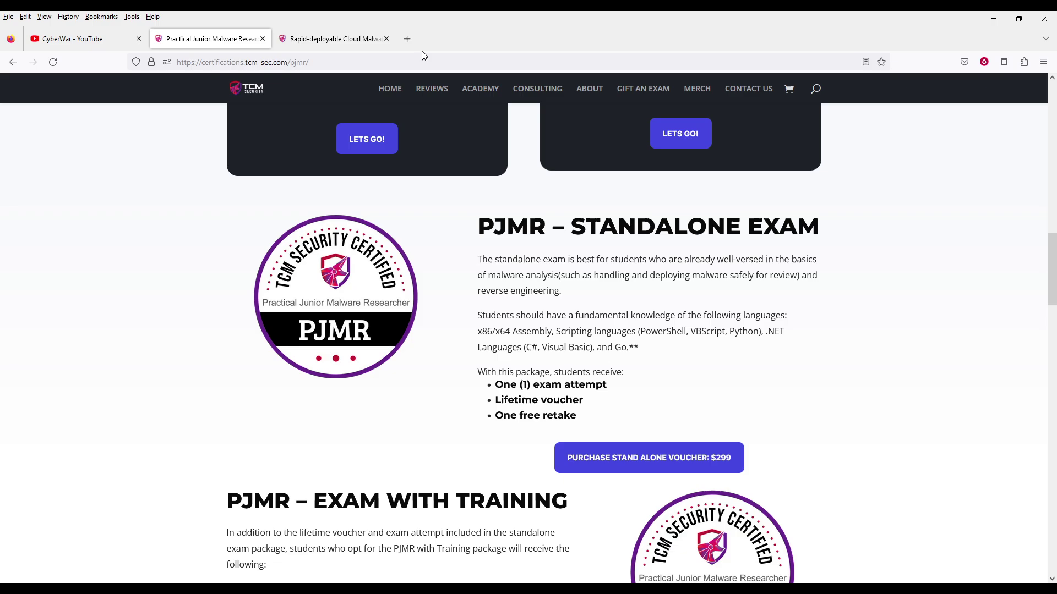
# Step: Search Google for 'malware certifications' and open the GREM and eCMAP results in background tabs
pyautogui.click(411, 43)
pyautogui.write('m')
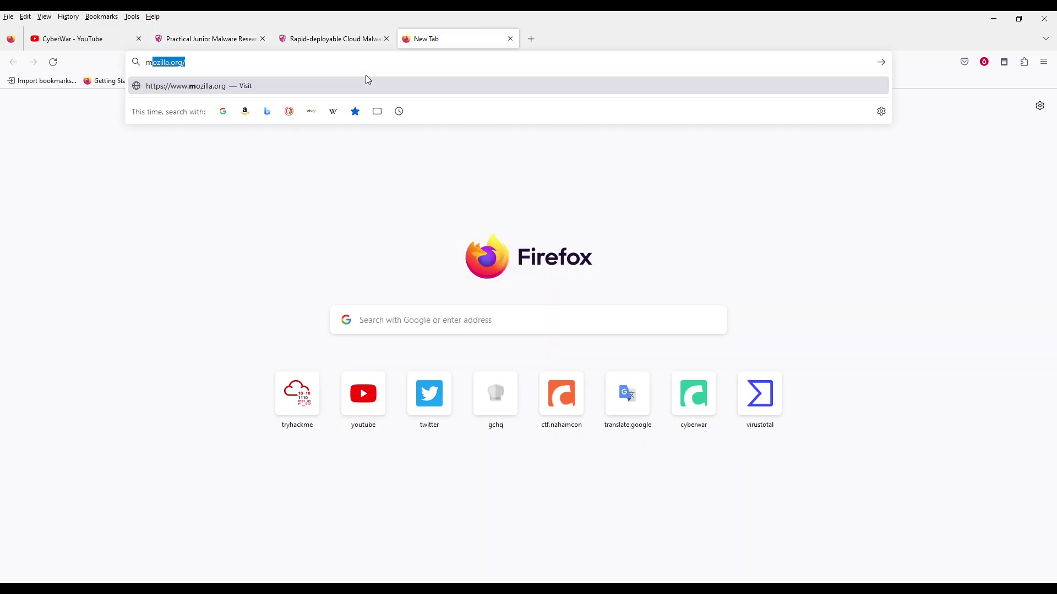
pyautogui.write('alware certi')
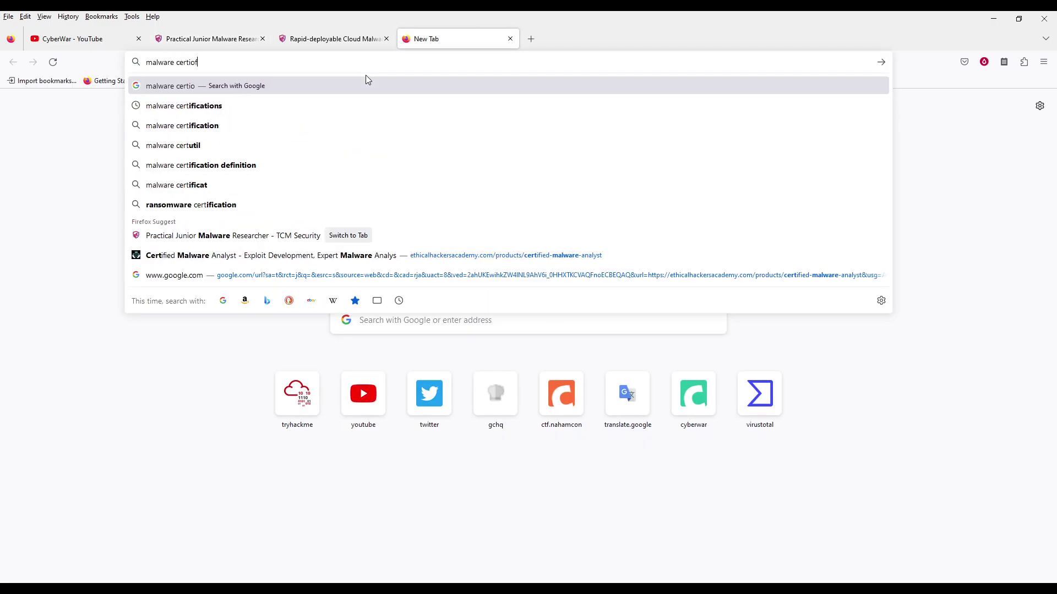
pyautogui.write('fica')
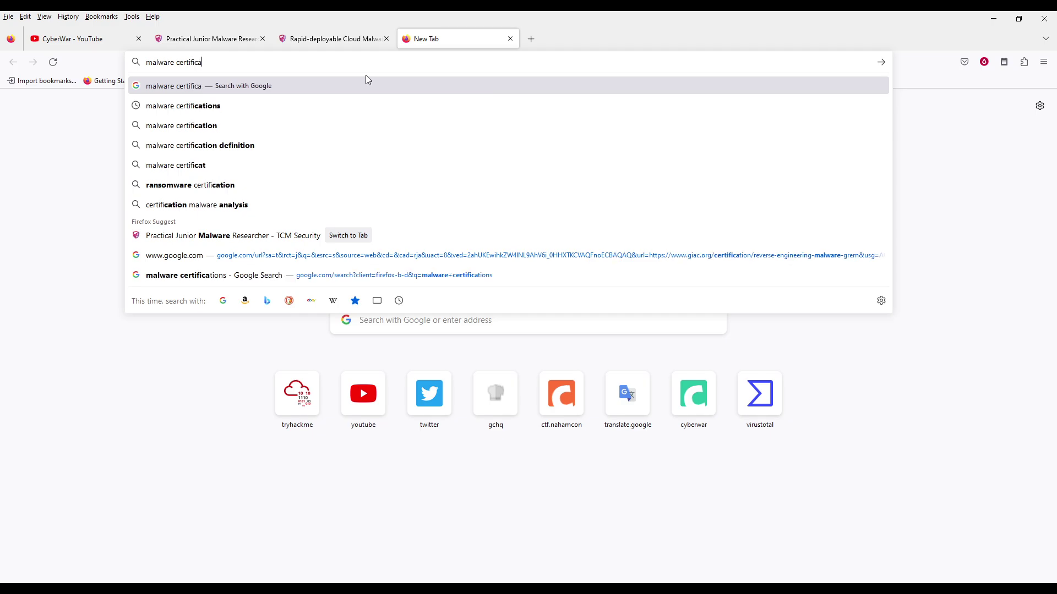
pyautogui.write('tions')
pyautogui.press('Return')
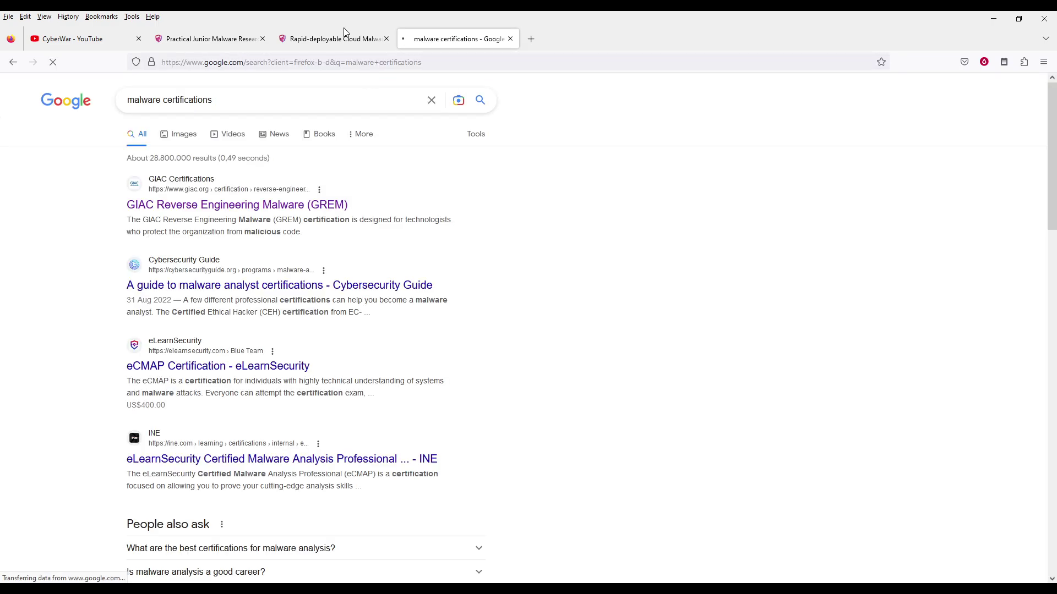
pyautogui.middleClick(299, 213)
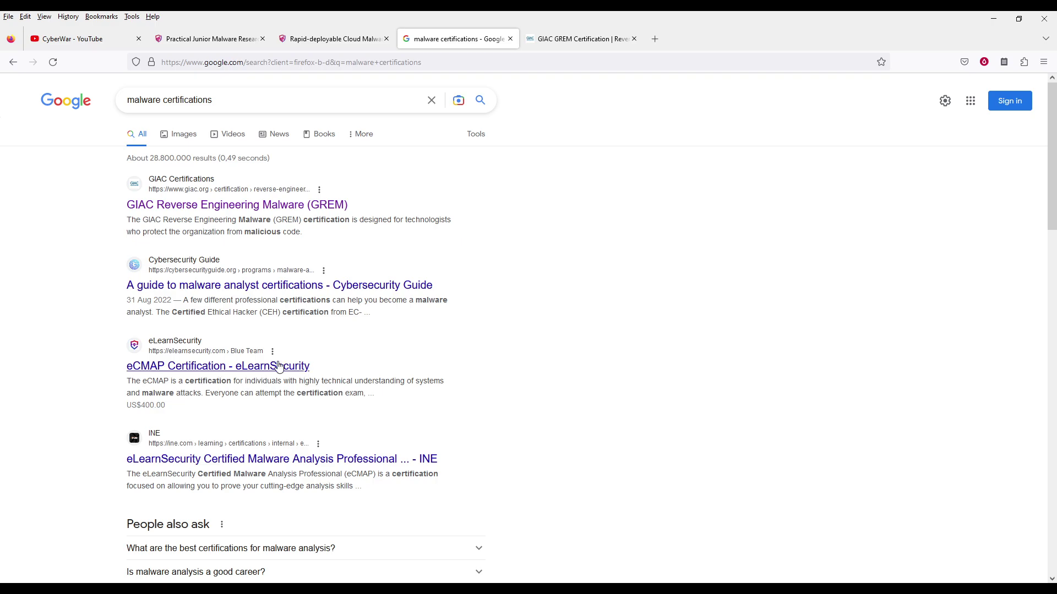
pyautogui.middleClick(310, 369)
pyautogui.hotkey('ctrl', 'Tab')
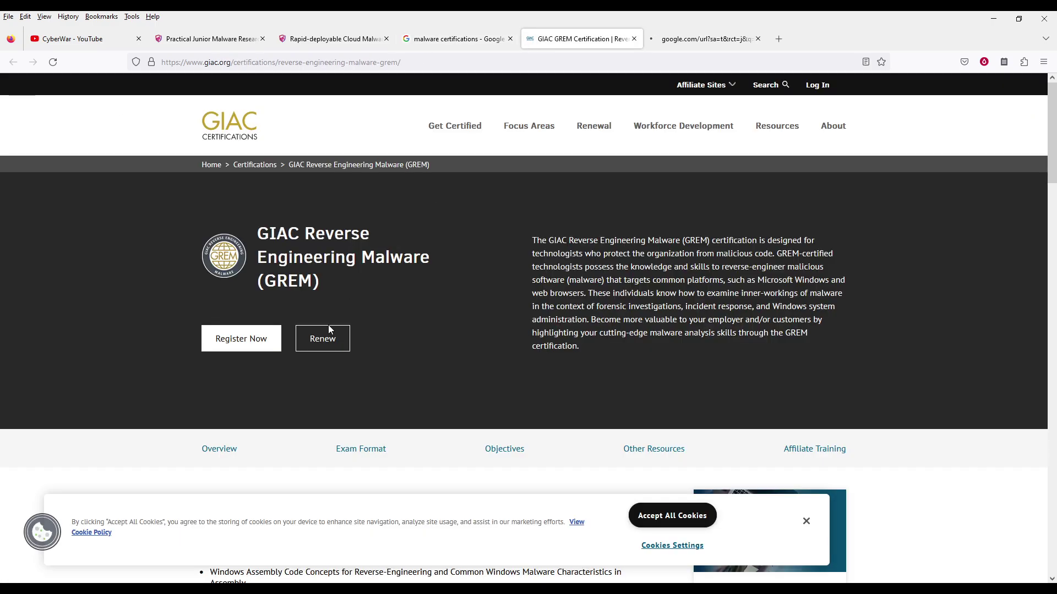
pyautogui.scroll(-1, 329, 331)
pyautogui.scroll(-1, 329, 332)
pyautogui.scroll(-4, 337, 333)
pyautogui.scroll(-1, 413, 330)
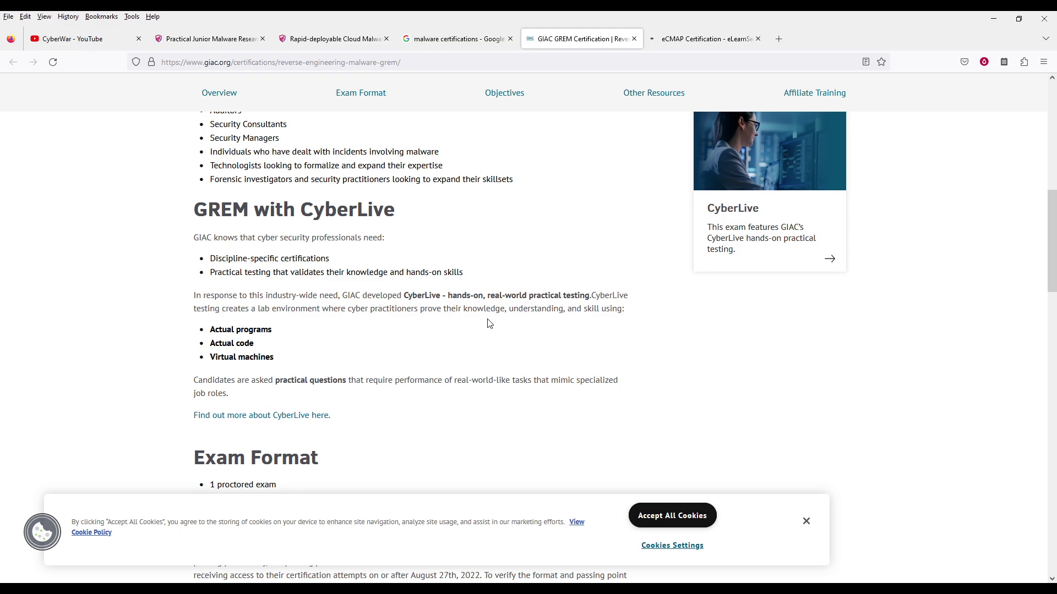
pyautogui.scroll(-4, 524, 372)
pyautogui.scroll(-3, 527, 373)
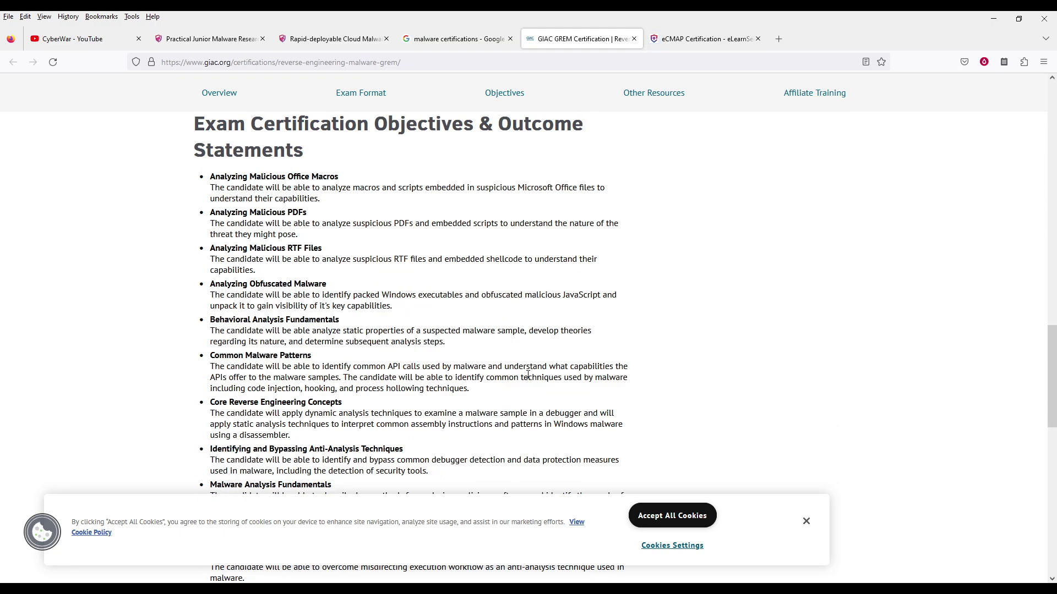
pyautogui.scroll(-4, 530, 373)
pyautogui.scroll(-3, 529, 372)
pyautogui.scroll(-2, 530, 369)
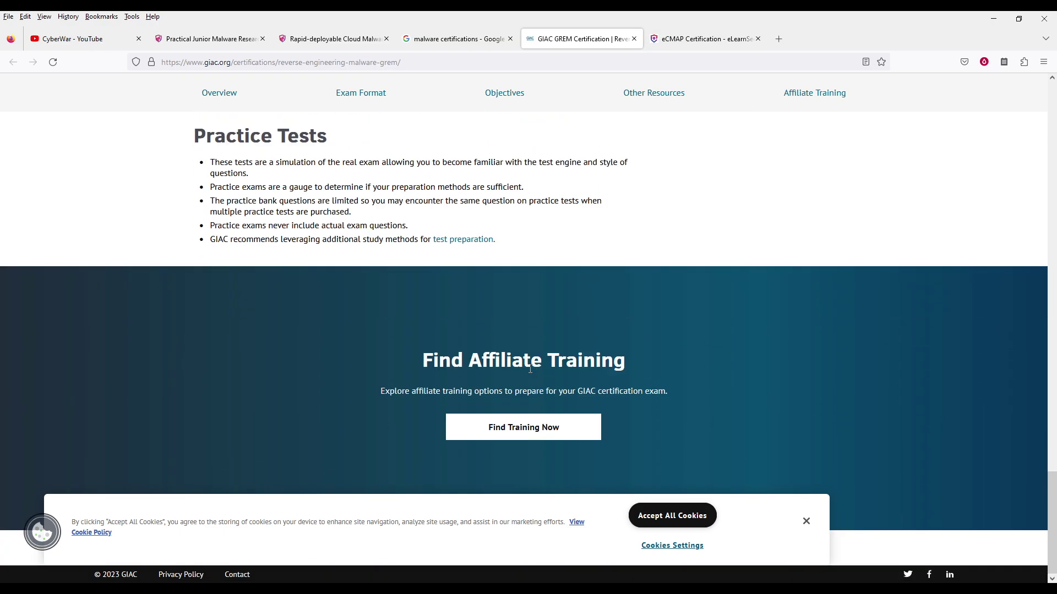
pyautogui.scroll(4, 531, 369)
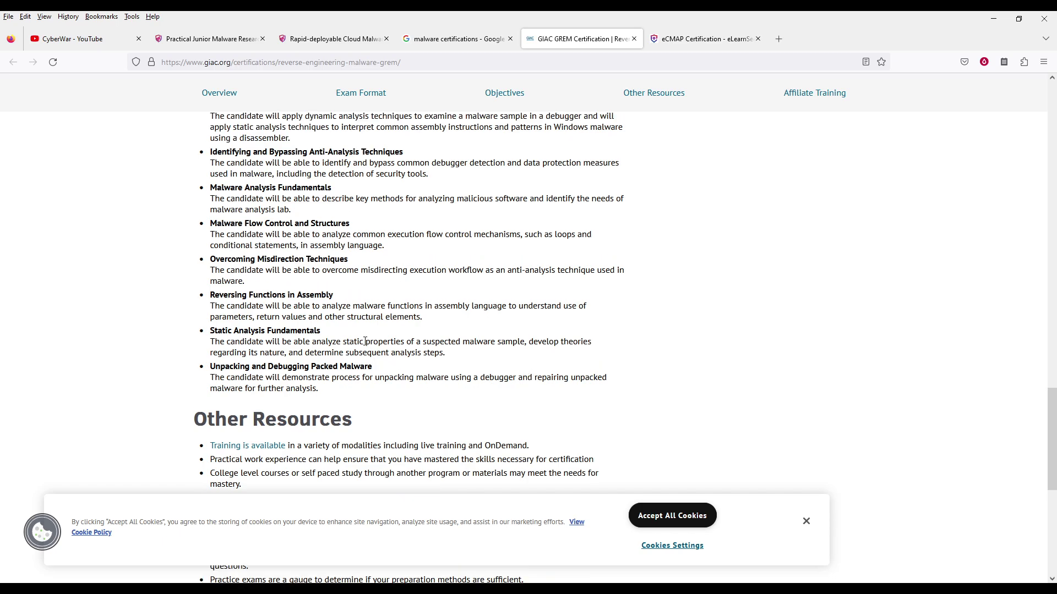
pyautogui.scroll(2, 366, 337)
pyautogui.scroll(1, 365, 337)
pyautogui.scroll(3, 364, 337)
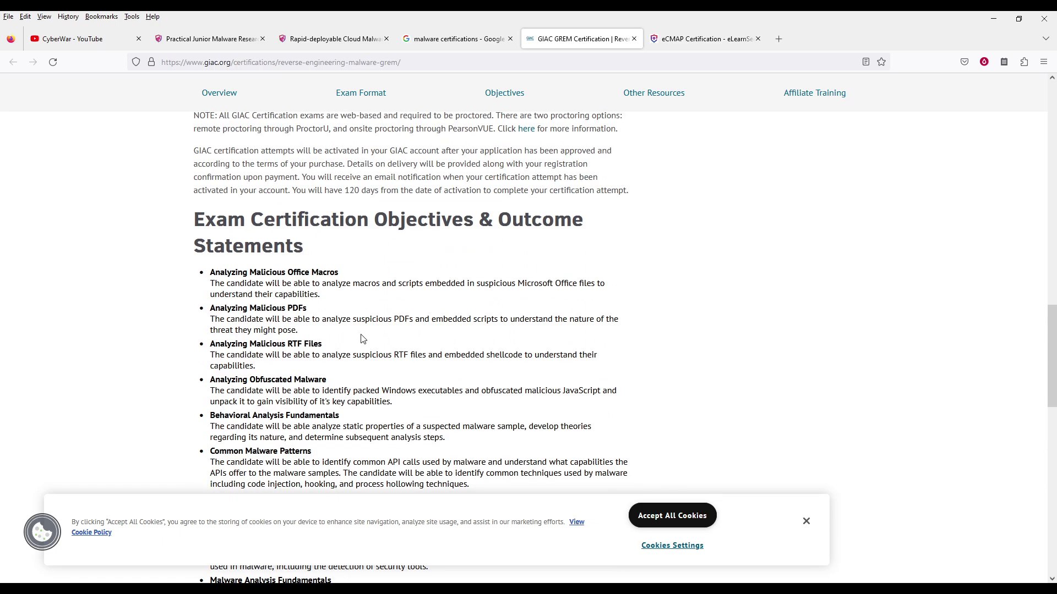
pyautogui.scroll(3, 353, 336)
pyautogui.scroll(1, 352, 334)
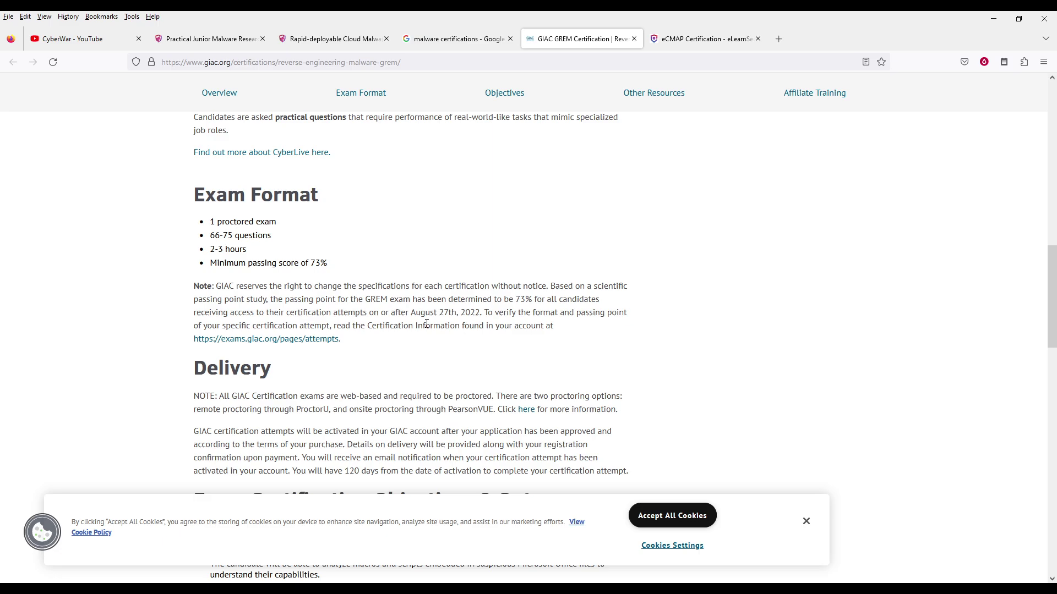
pyautogui.tripleClick(254, 238)
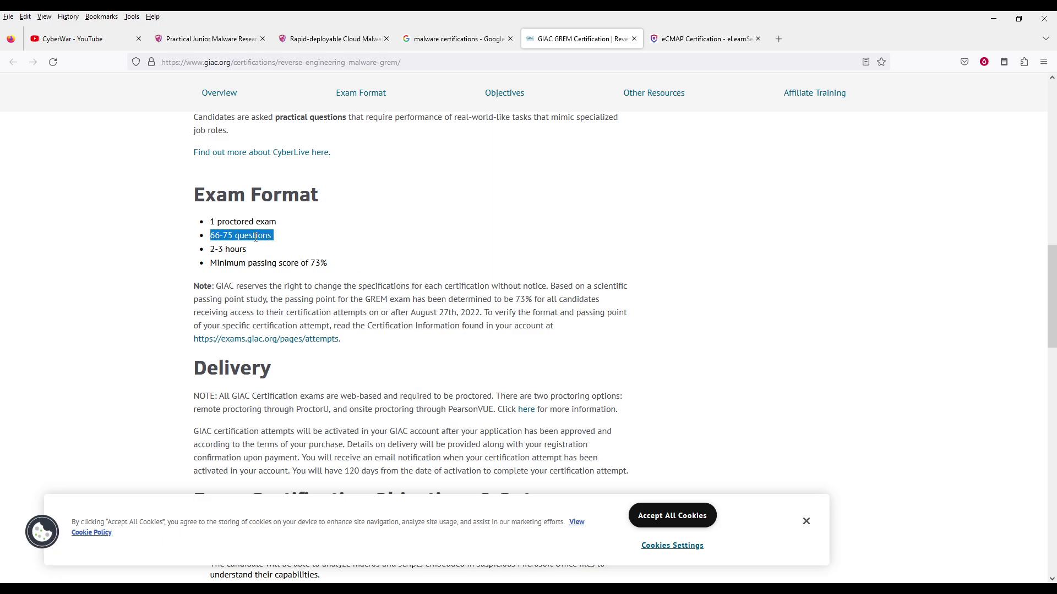
pyautogui.scroll(5, 409, 388)
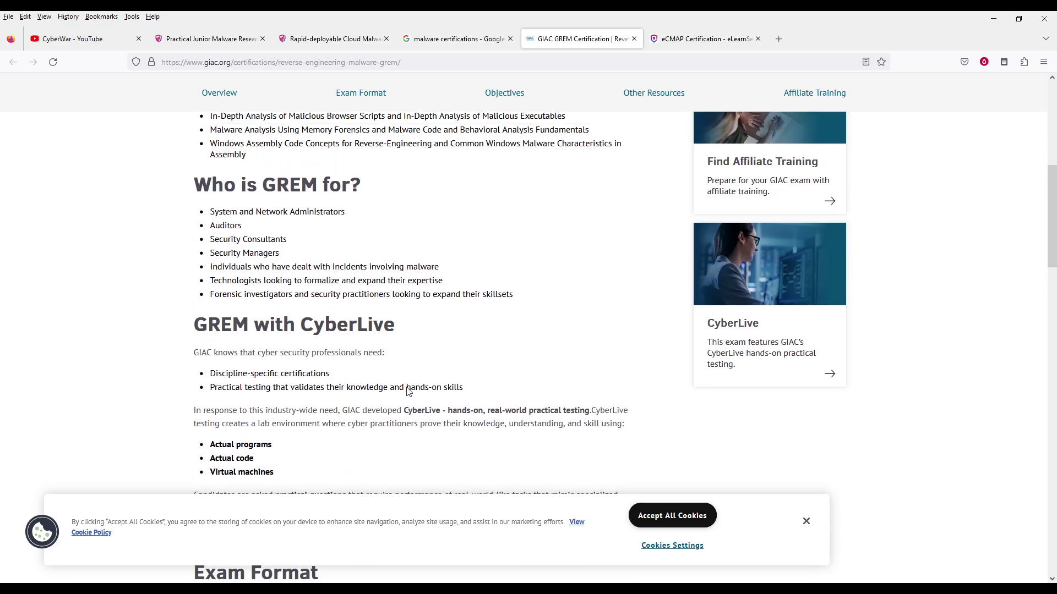
pyautogui.scroll(5, 476, 375)
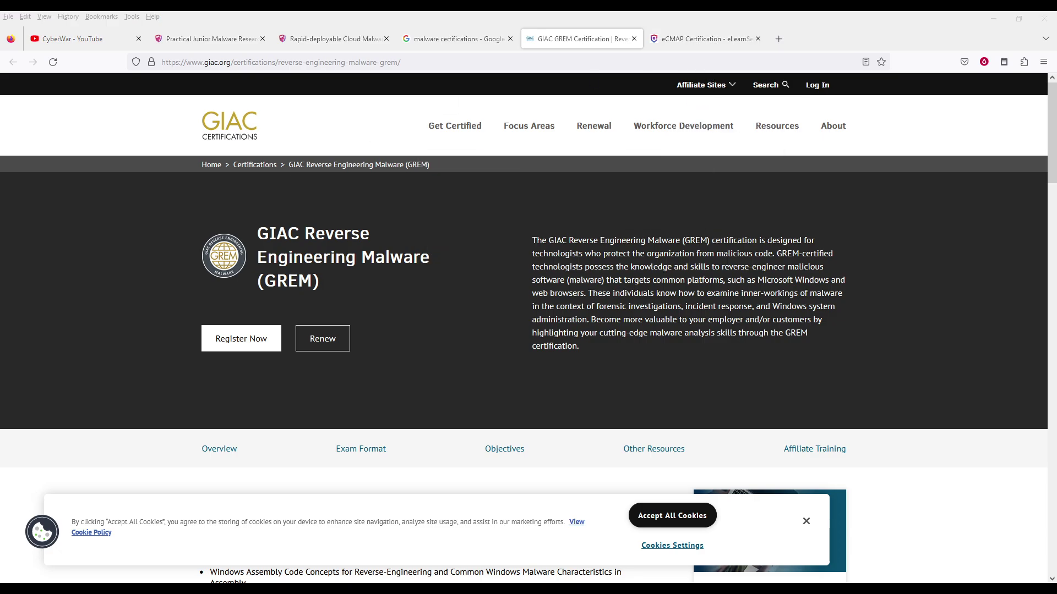
pyautogui.scroll(-3, 36, 496)
# Step: Read the eCMAP page, expanding the 'Take your exam' step, and accept its cookies
pyautogui.click(702, 38)
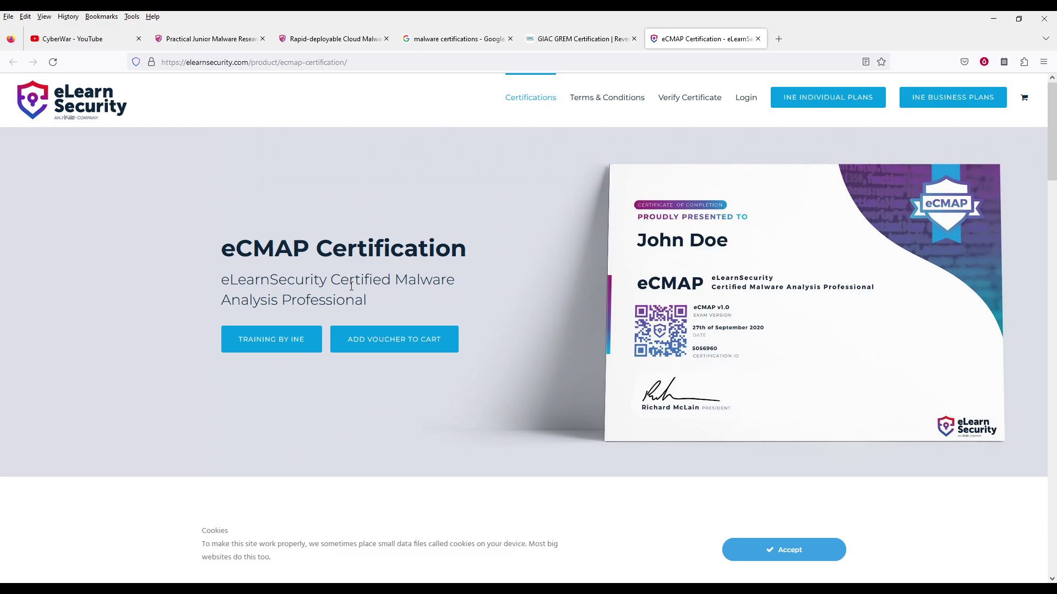
pyautogui.moveTo(253, 281)
pyautogui.mouseDown()
pyautogui.moveTo(363, 281)
pyautogui.moveTo(374, 295)
pyautogui.mouseUp()
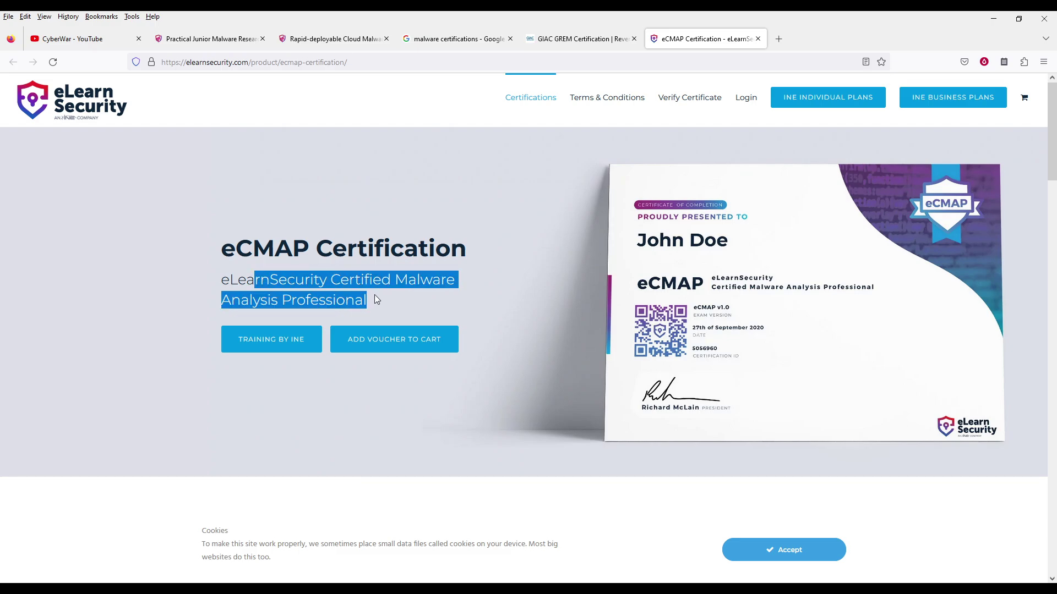
pyautogui.click(388, 295)
pyautogui.scroll(-5, 393, 293)
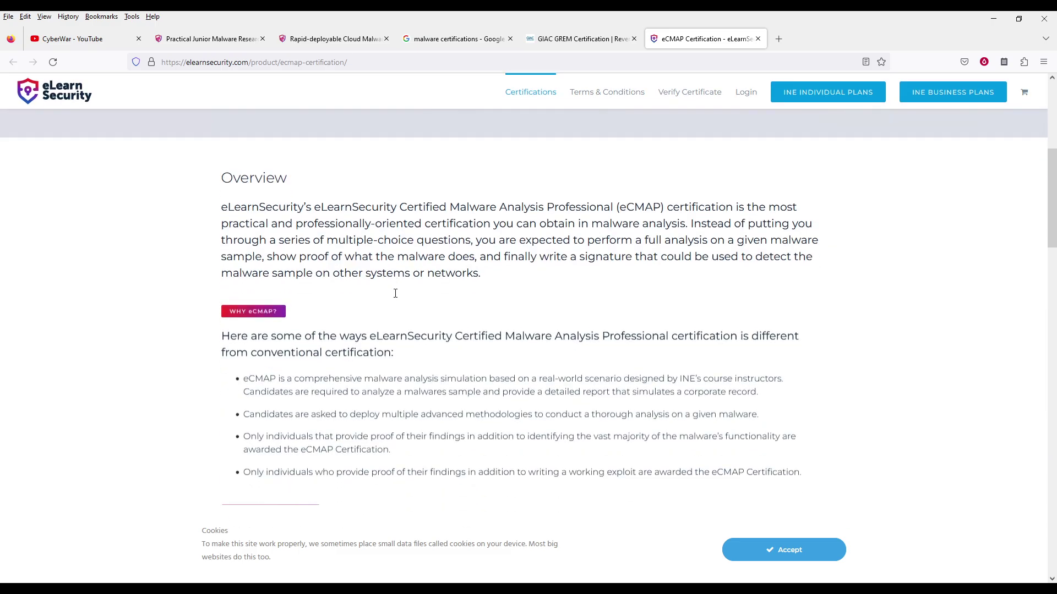
pyautogui.scroll(-3, 394, 297)
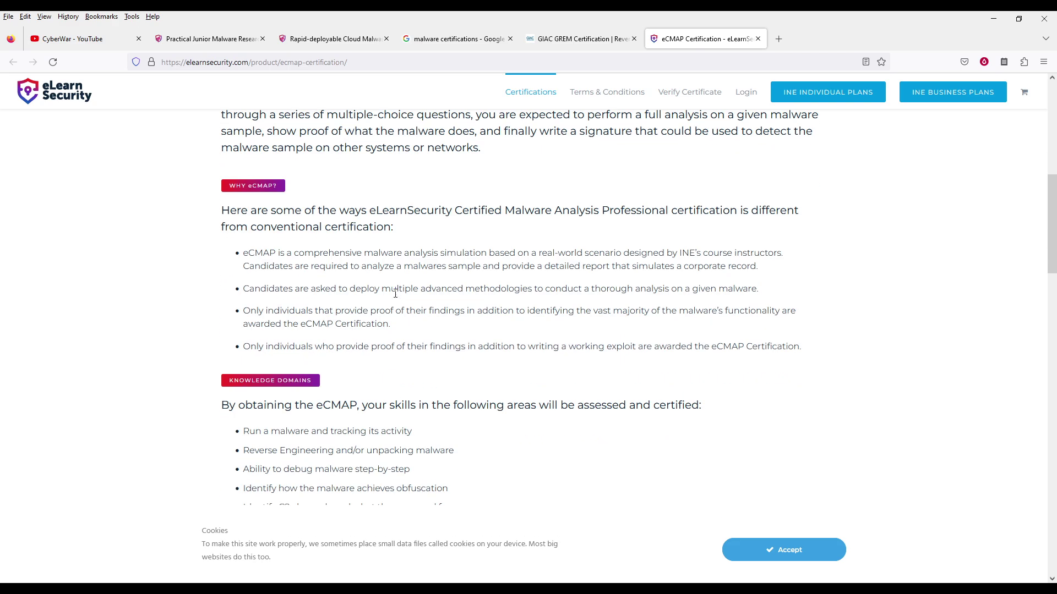
pyautogui.scroll(-5, 395, 295)
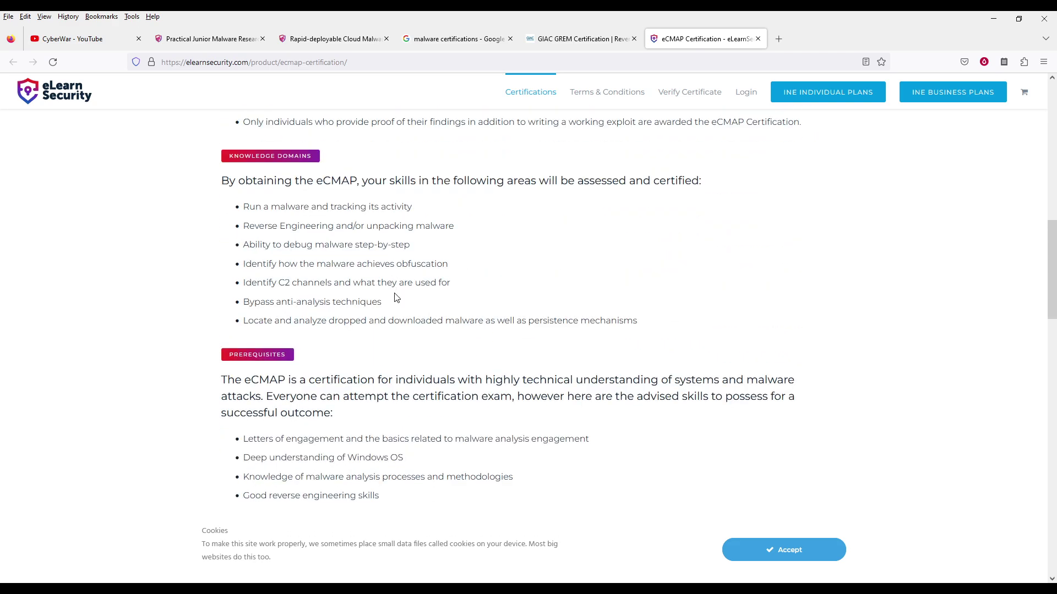
pyautogui.scroll(-5, 394, 298)
pyautogui.scroll(-4, 393, 298)
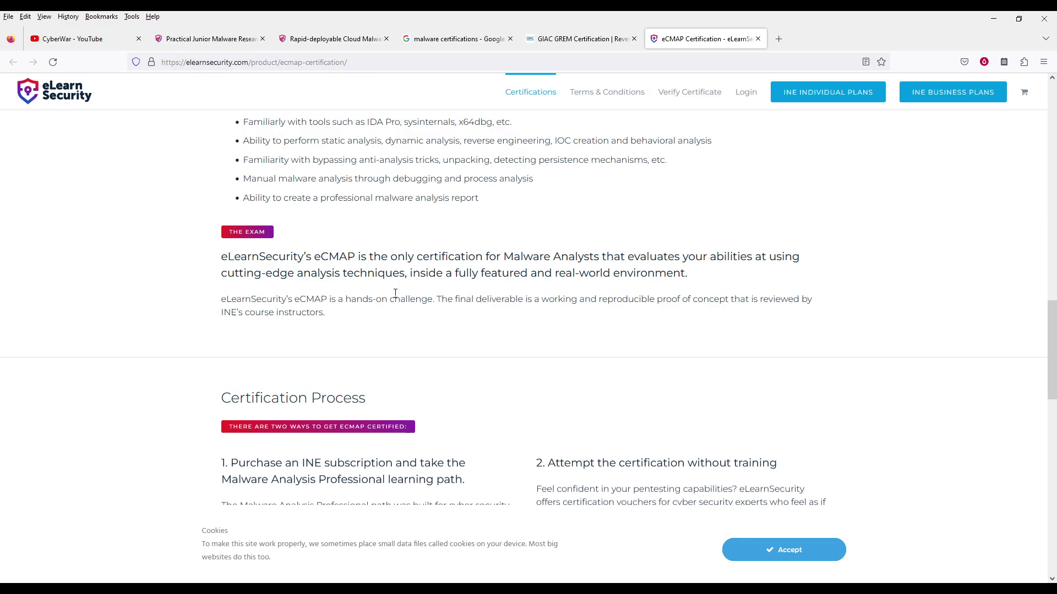
pyautogui.scroll(-5, 393, 298)
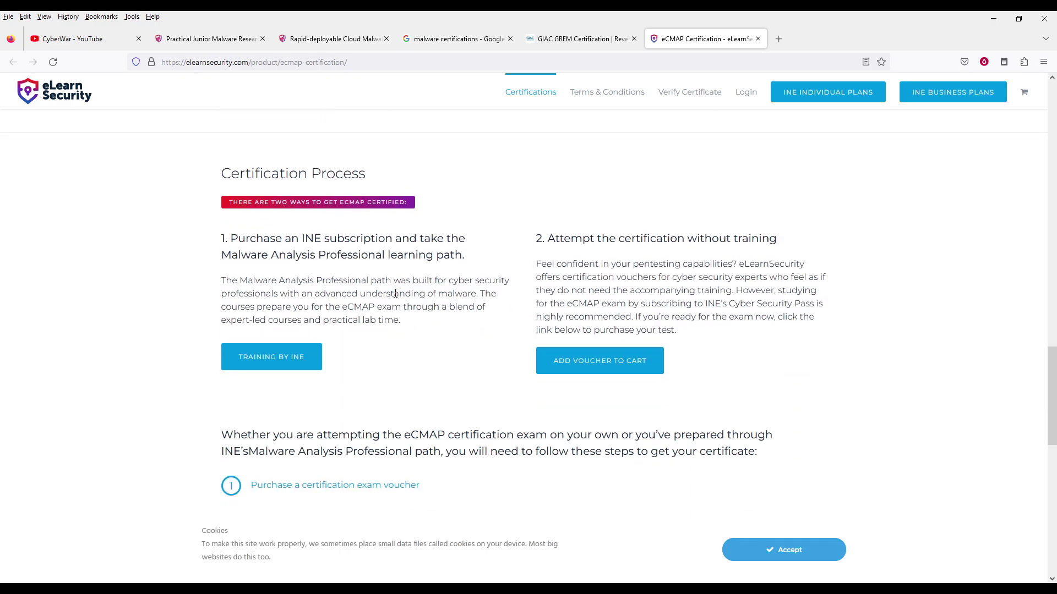
pyautogui.scroll(-1, 642, 281)
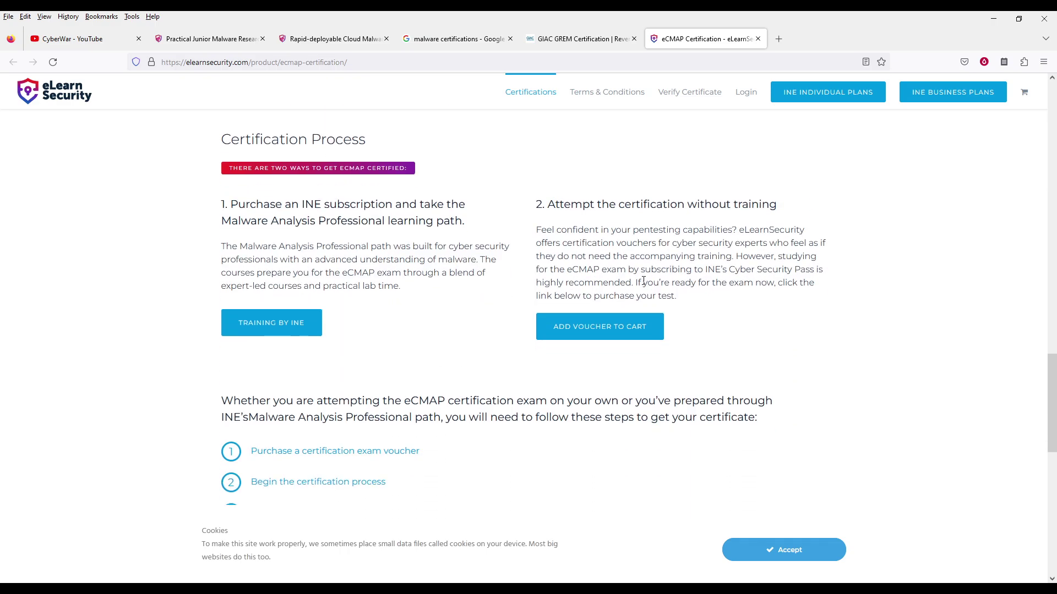
pyautogui.scroll(-3, 643, 280)
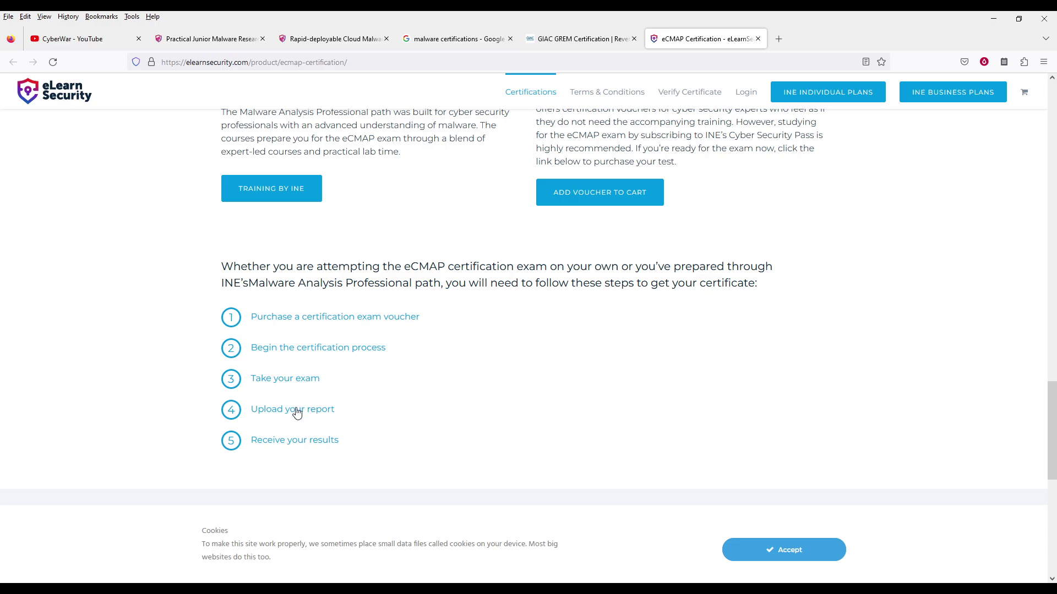
pyautogui.click(280, 389)
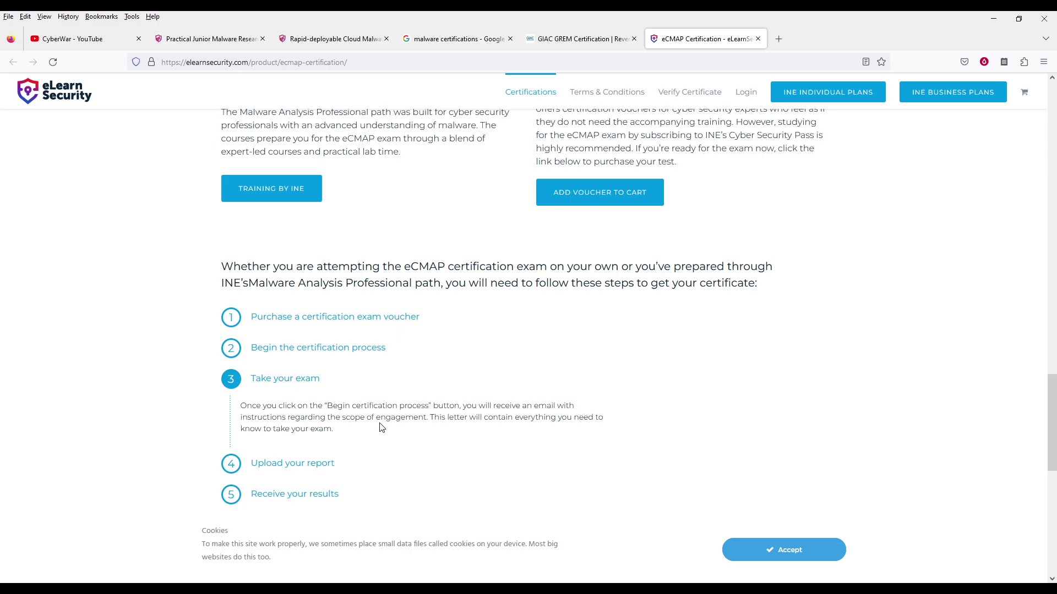
pyautogui.scroll(-1, 381, 425)
pyautogui.scroll(-1, 381, 429)
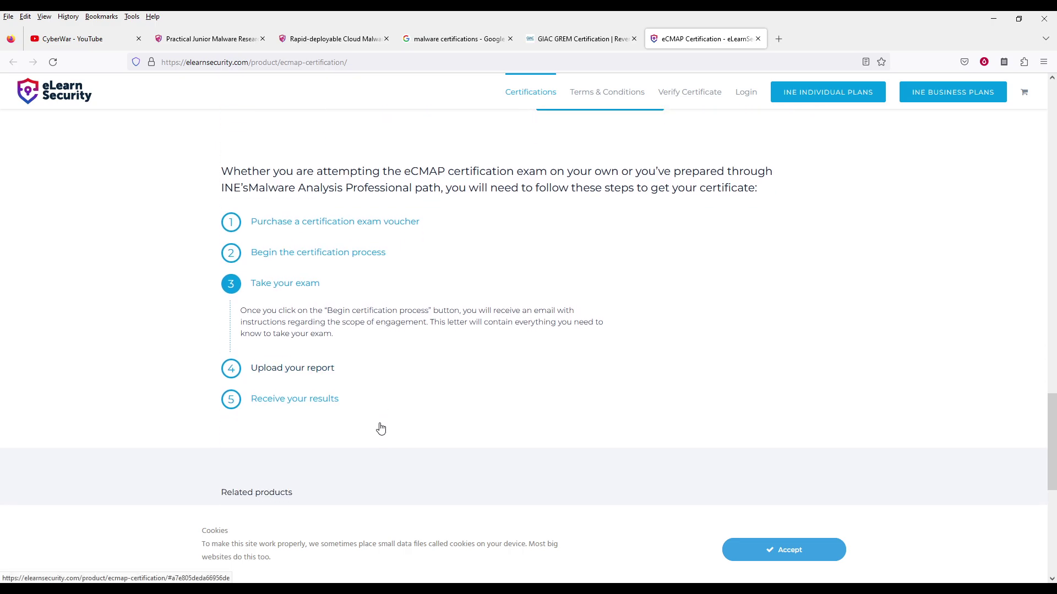
pyautogui.scroll(-2, 381, 428)
pyautogui.scroll(-1, 380, 425)
pyautogui.scroll(-2, 380, 423)
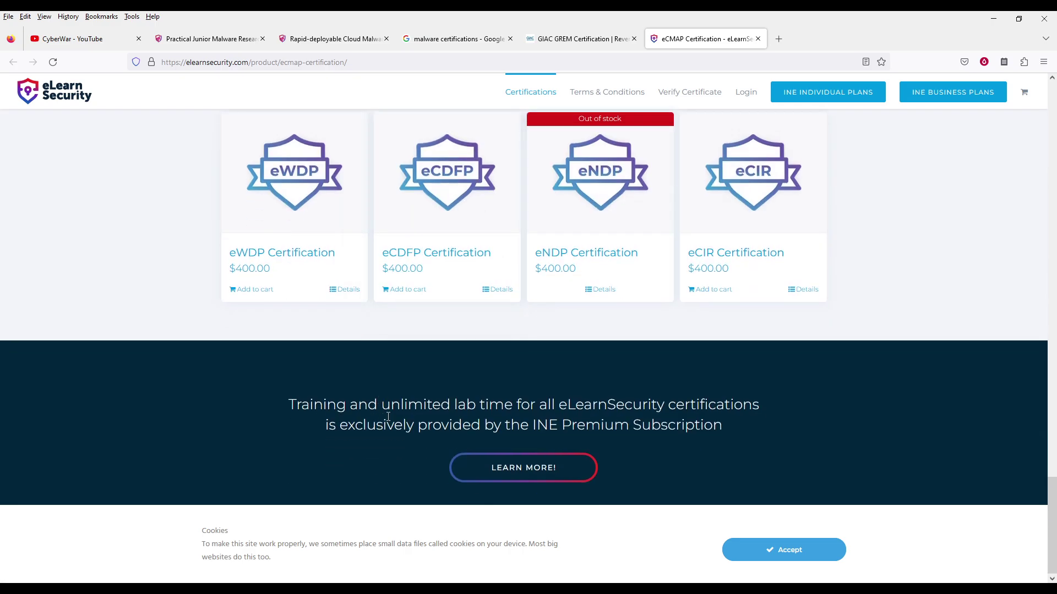
pyautogui.click(807, 551)
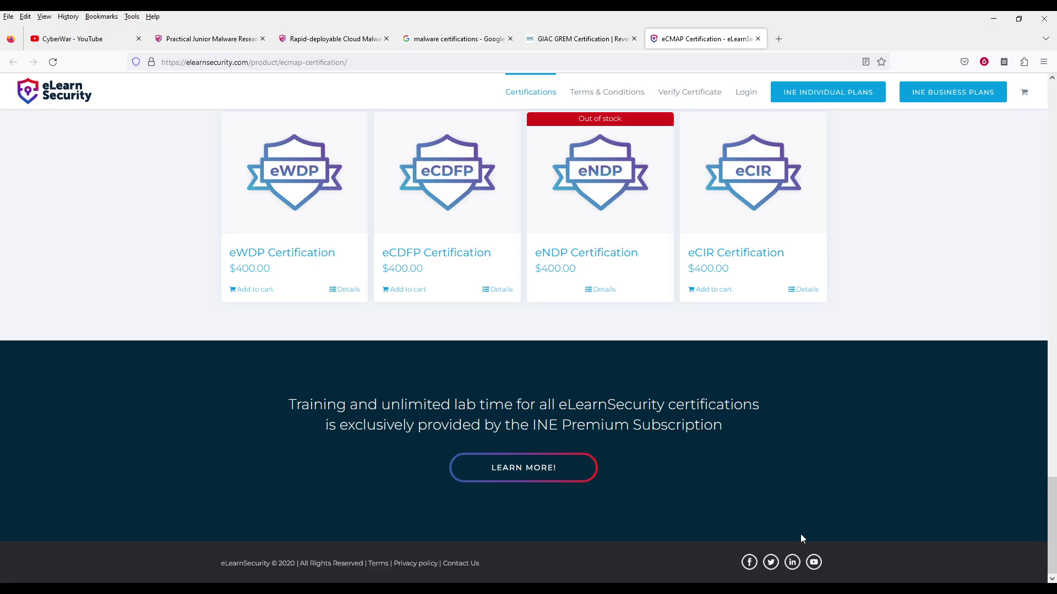
pyautogui.scroll(5, 798, 496)
pyautogui.scroll(5, 805, 487)
pyautogui.scroll(5, 810, 493)
pyautogui.scroll(5, 810, 493)
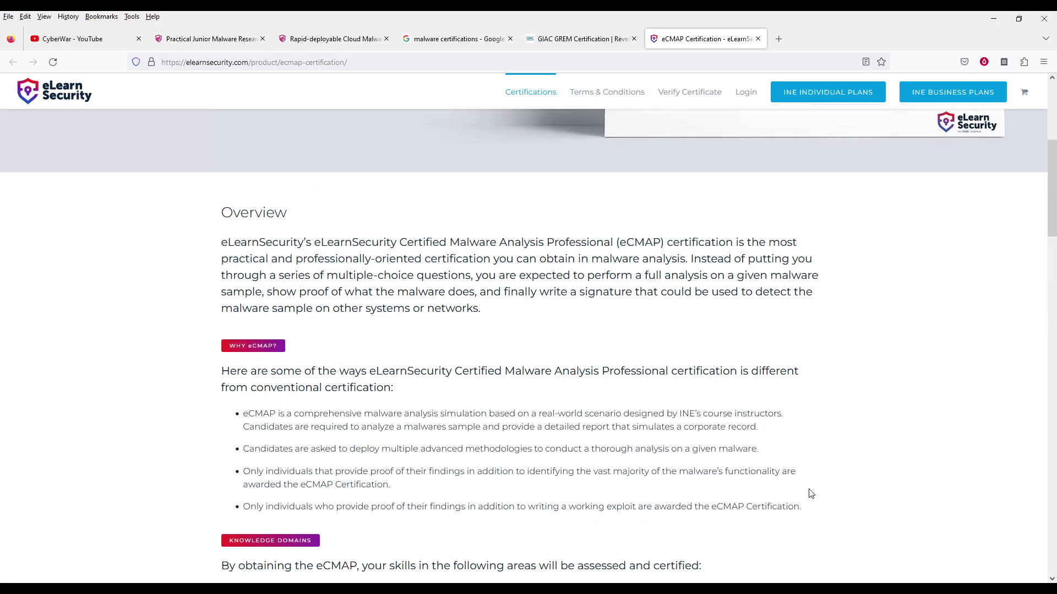
pyautogui.scroll(4, 809, 493)
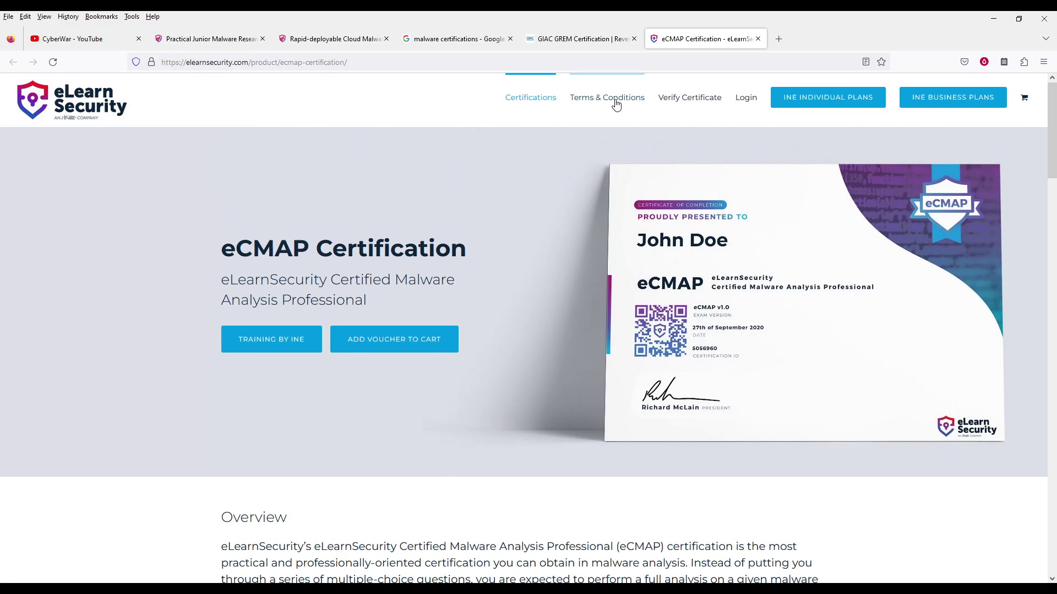
# Step: Cycle through the GREM, search results and lesson tabs back to the PJMR page
pyautogui.click(588, 48)
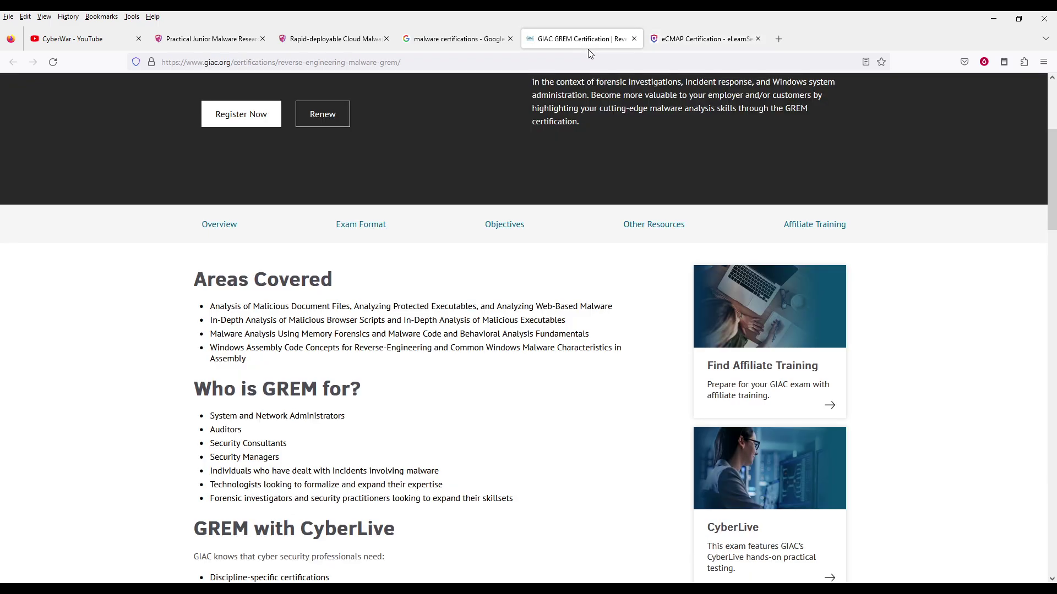
pyautogui.click(498, 44)
pyautogui.click(363, 47)
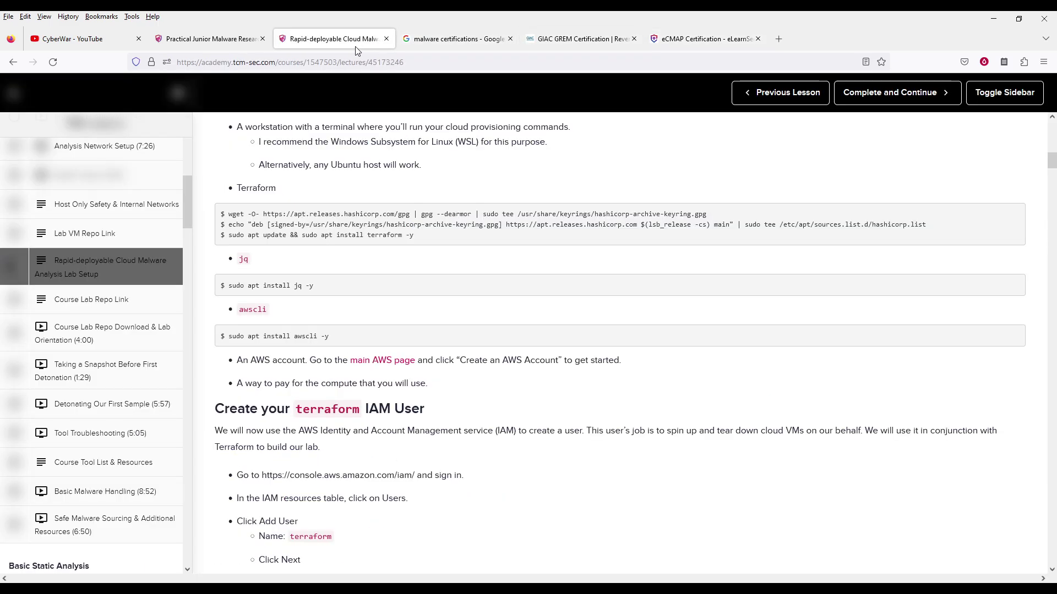
pyautogui.click(186, 38)
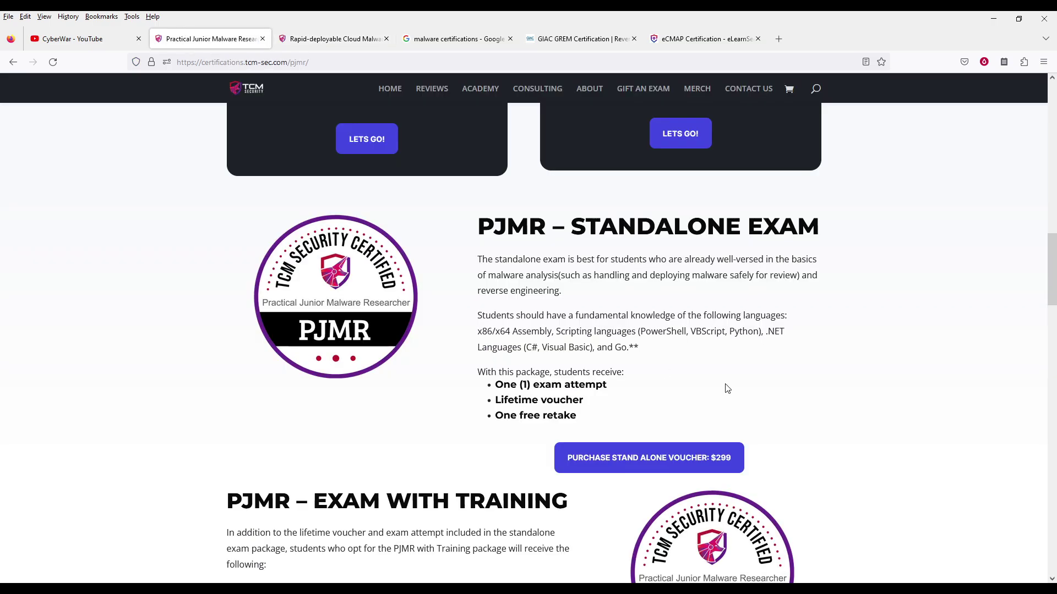
pyautogui.scroll(-1, 717, 337)
pyautogui.scroll(-4, 712, 338)
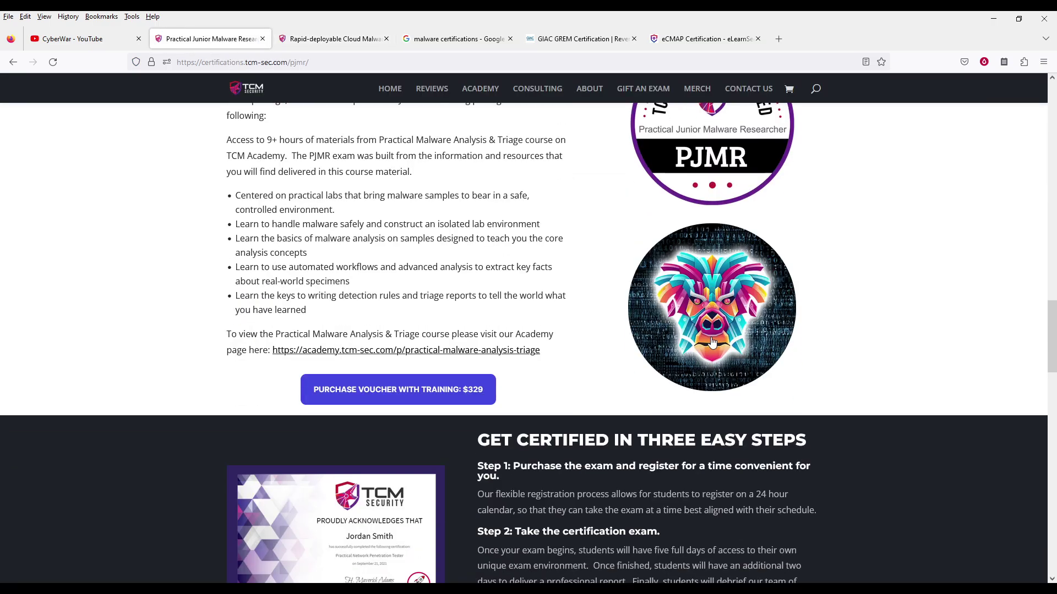
pyautogui.scroll(-3, 643, 342)
pyautogui.scroll(-2, 643, 342)
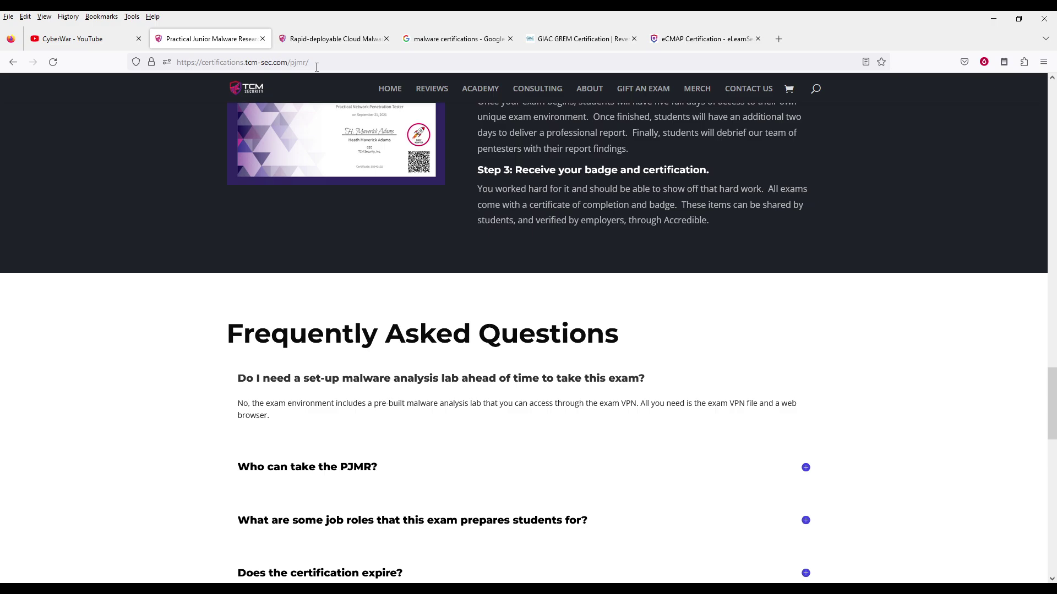
pyautogui.scroll(5, 569, 387)
pyautogui.scroll(6, 570, 386)
pyautogui.scroll(-4, 571, 386)
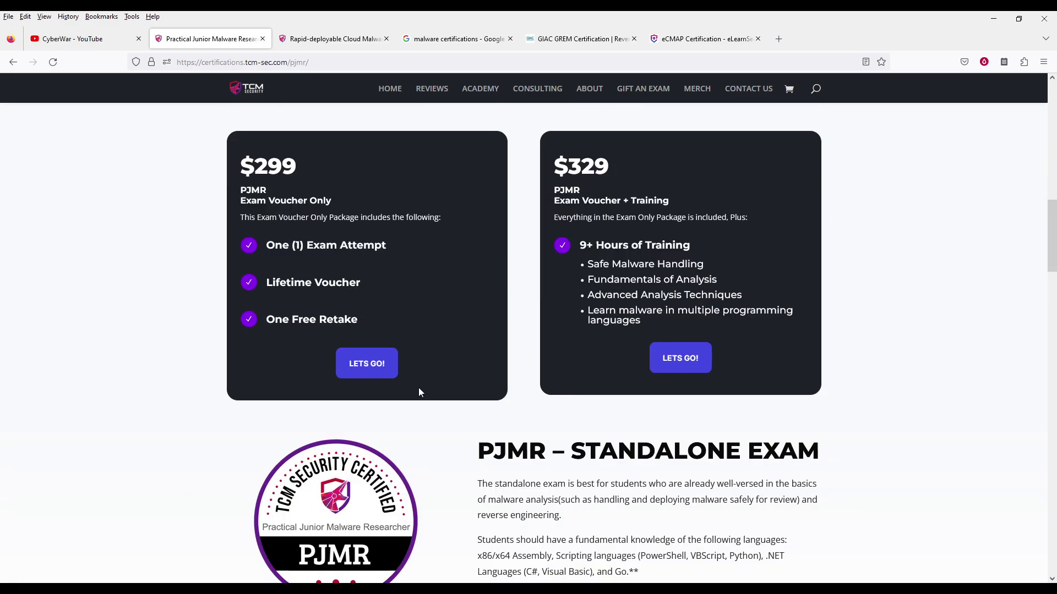
# Step: Add the $299 PJMR Exam Voucher Only package to the cart
pyautogui.click(364, 379)
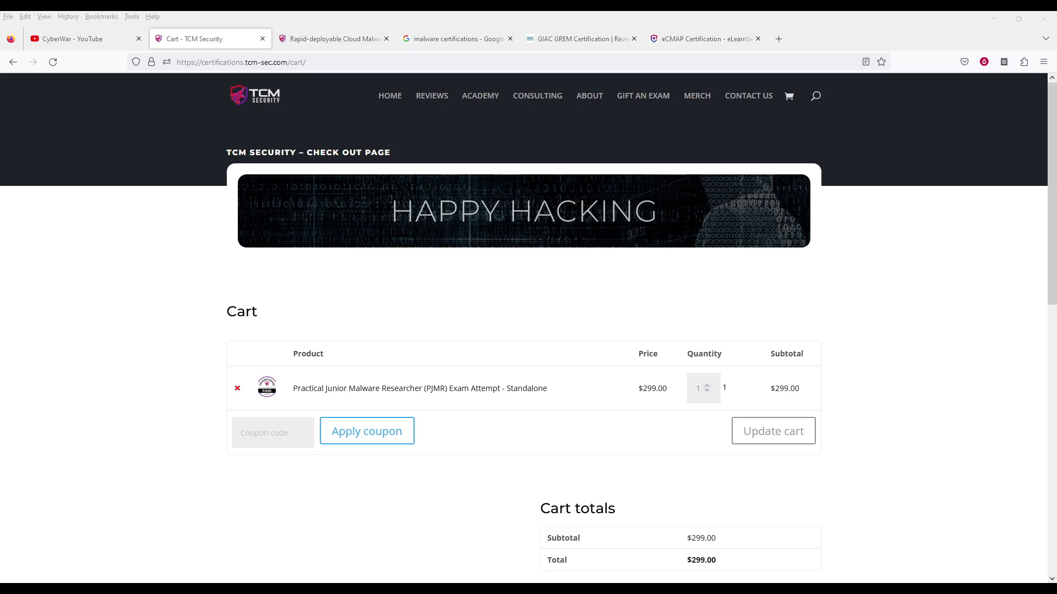
pyautogui.scroll(-2, 528, 372)
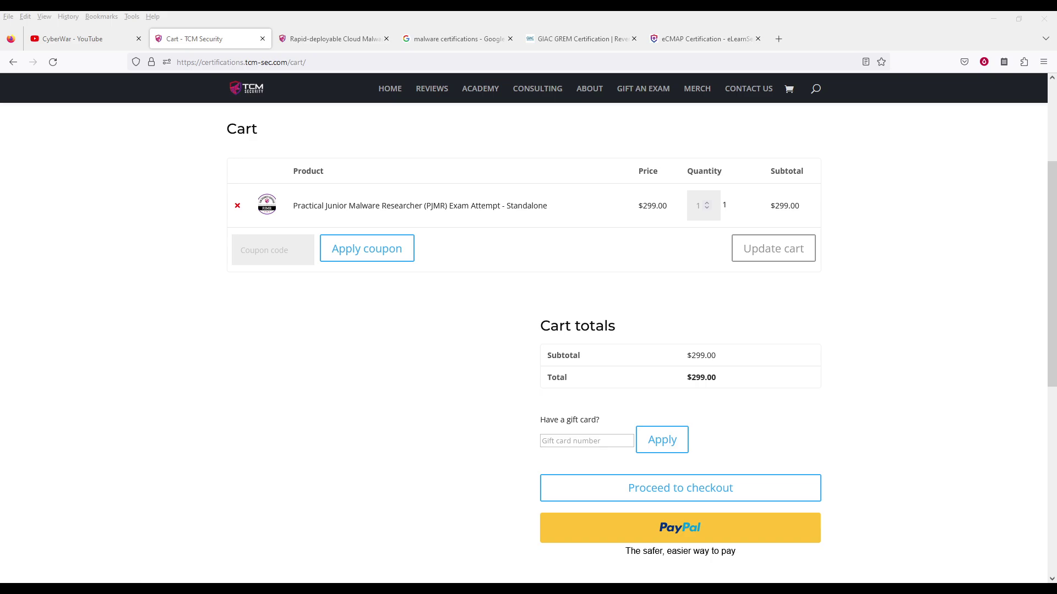
# Step: Proceed to checkout, enter a birth date and submit age verification, then view CyberWar's YouTube tab
pyautogui.click(680, 488)
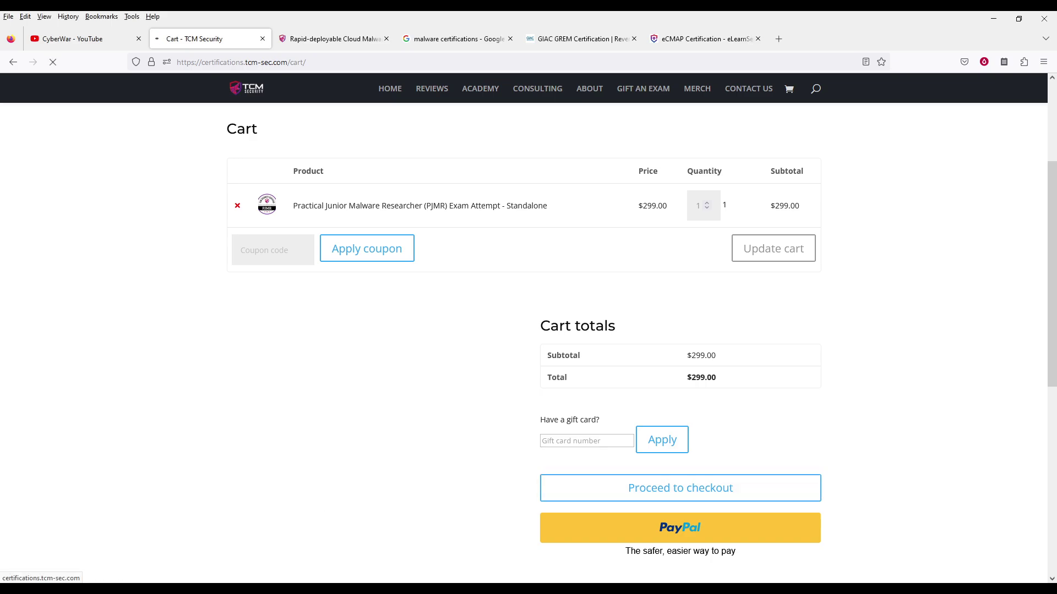
pyautogui.click(457, 318)
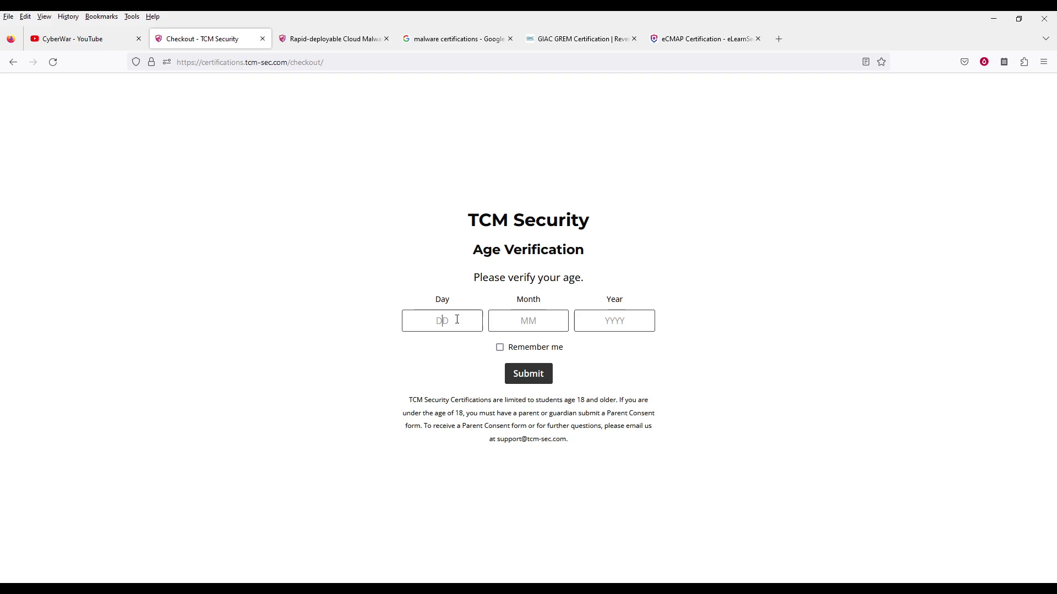
pyautogui.write('06')
pyautogui.write('05')
pyautogui.write('198')
pyautogui.write('5')
pyautogui.click(525, 374)
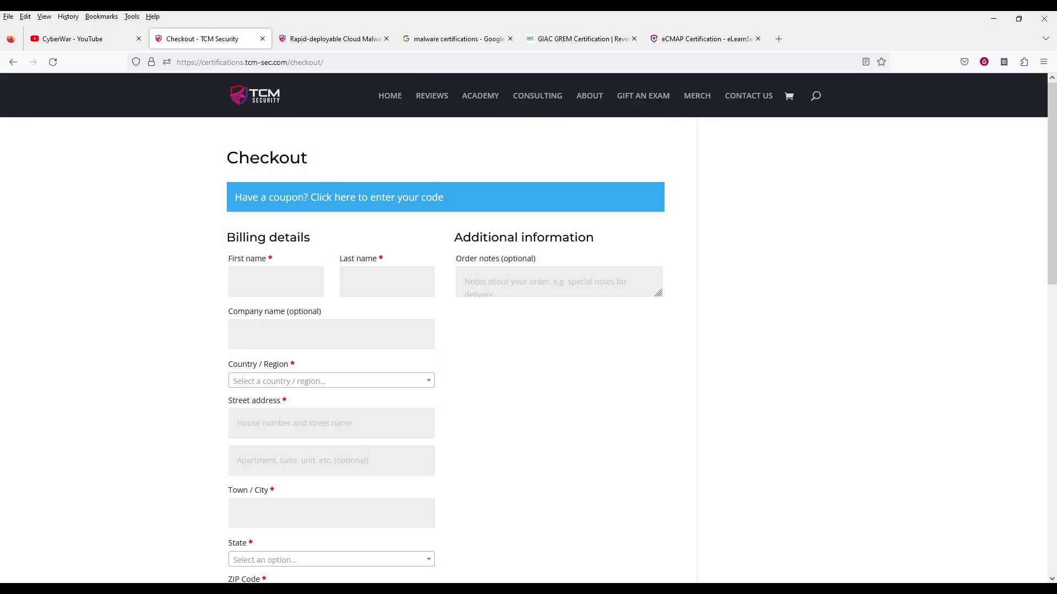
pyautogui.scroll(-3, 178, 363)
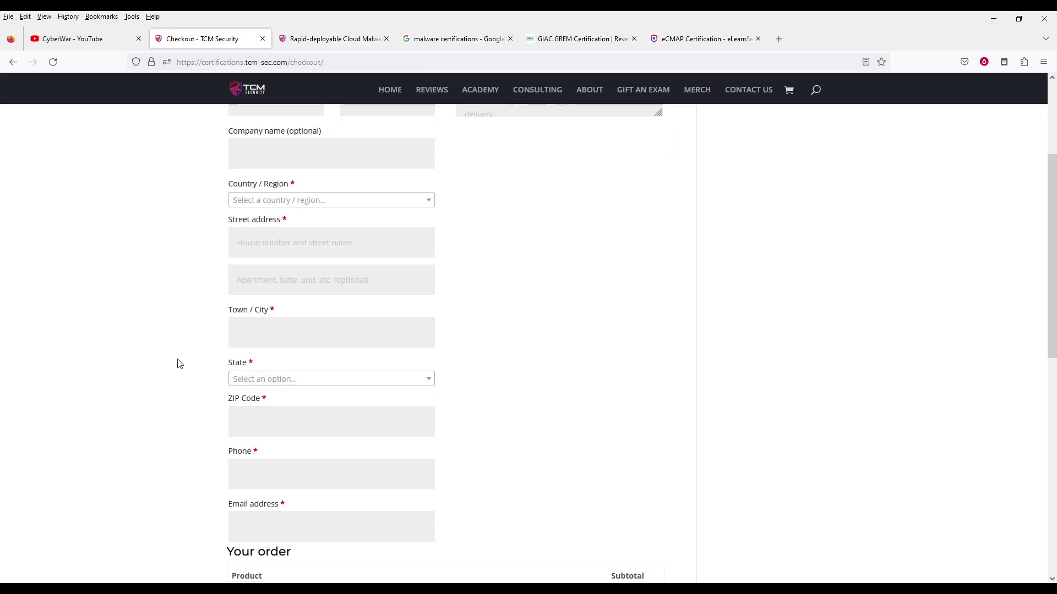
pyautogui.scroll(-3, 178, 363)
pyautogui.scroll(5, 177, 364)
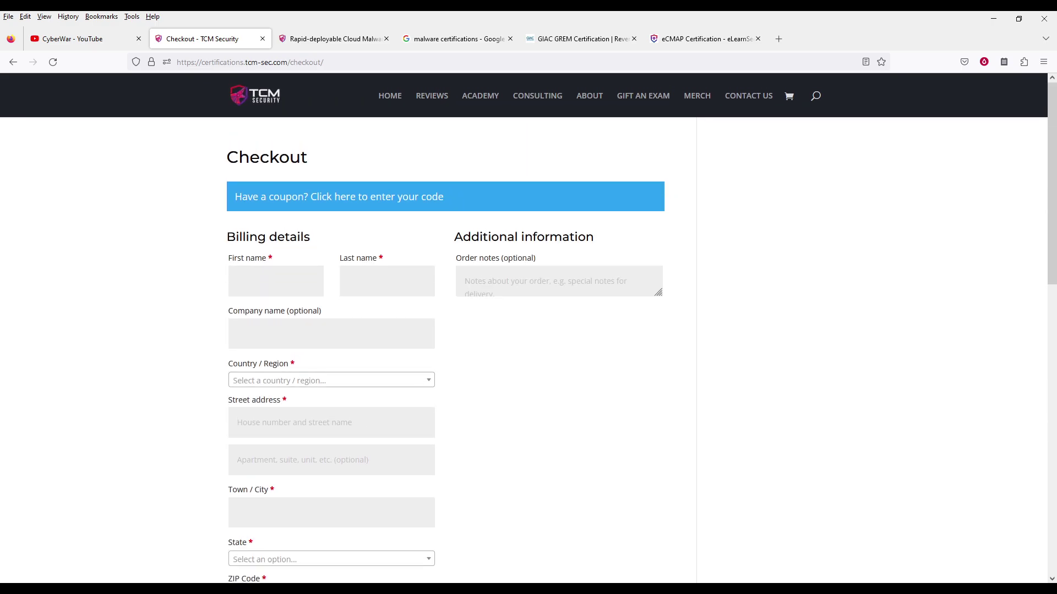
pyautogui.hotkey('ctrl', 'shift', 'Tab')
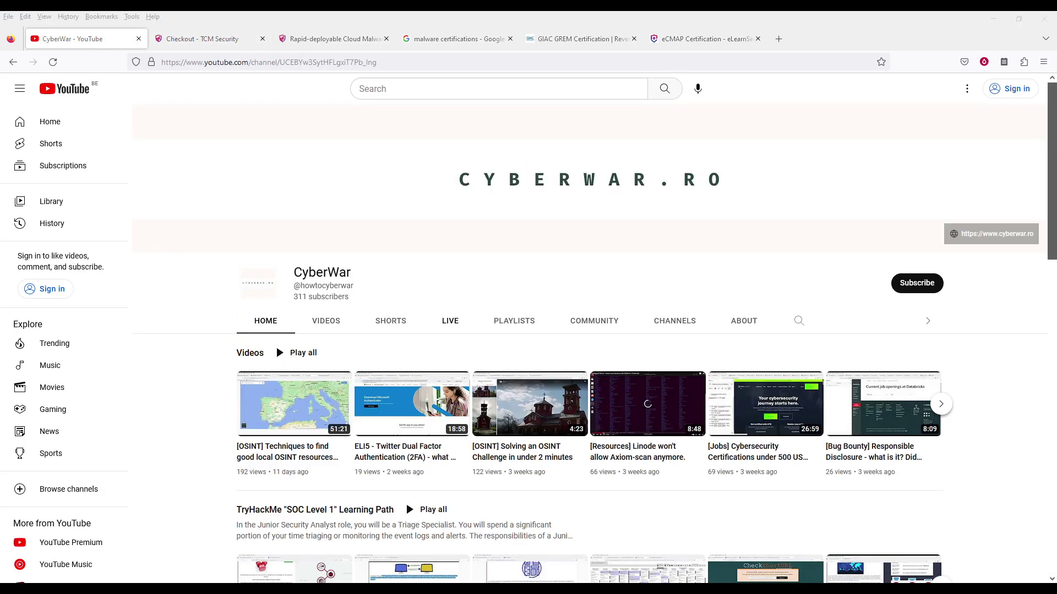
pyautogui.click(207, 42)
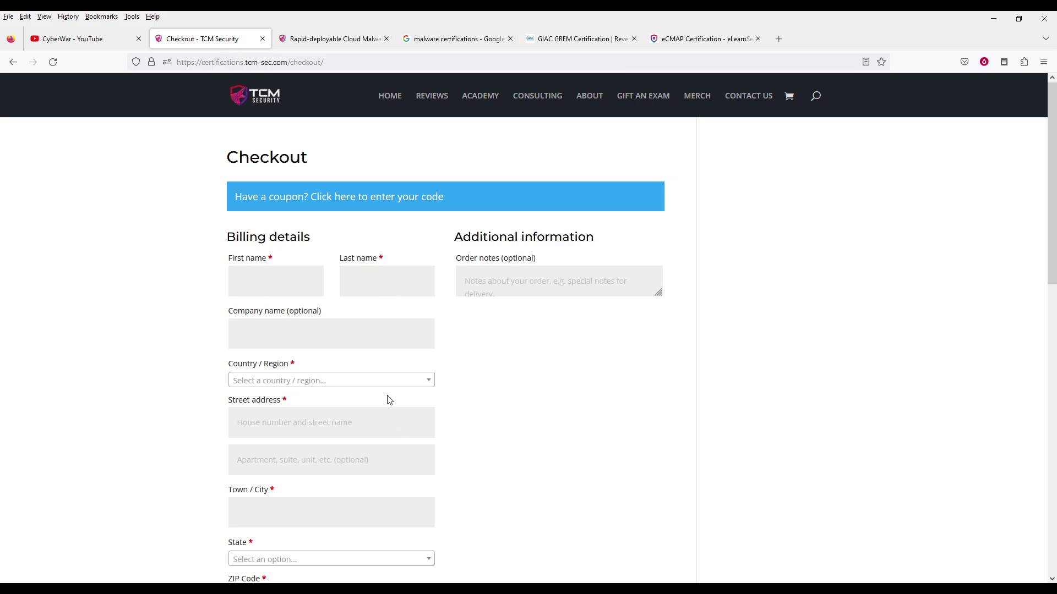
pyautogui.scroll(-3, 545, 470)
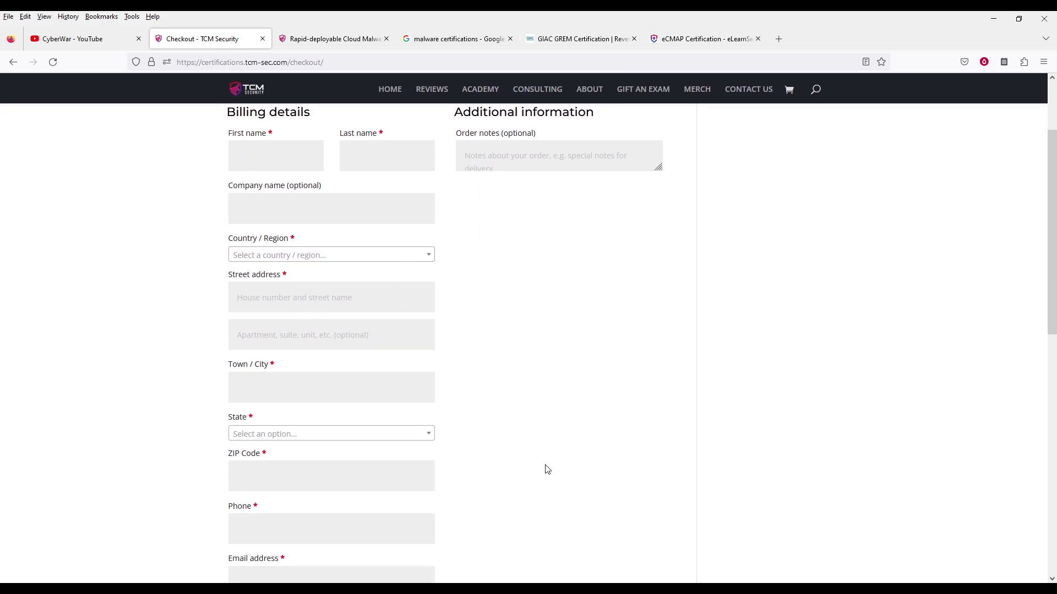
pyautogui.scroll(3, 545, 469)
pyautogui.click(96, 41)
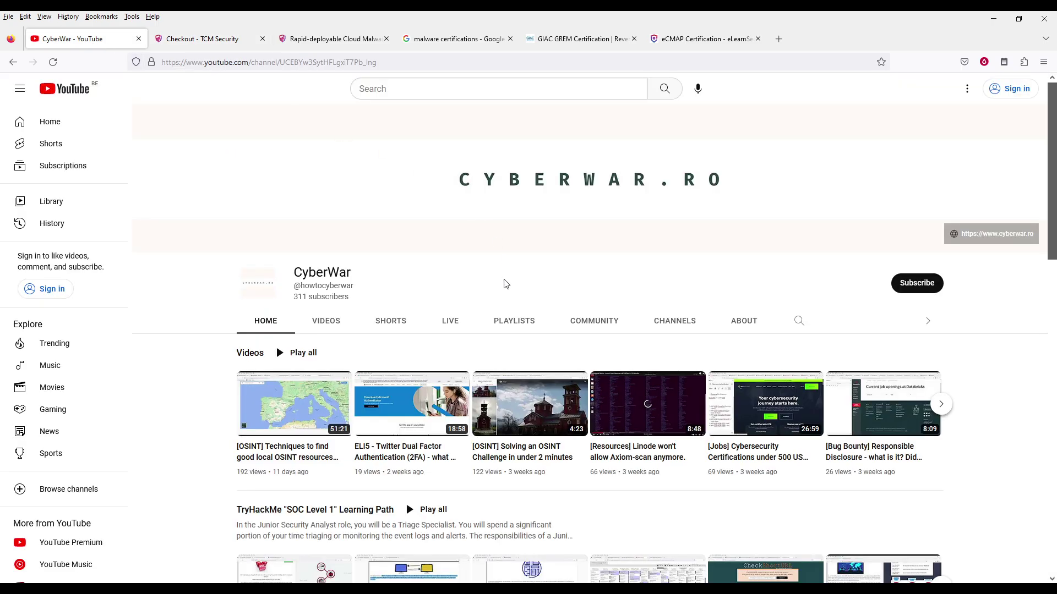